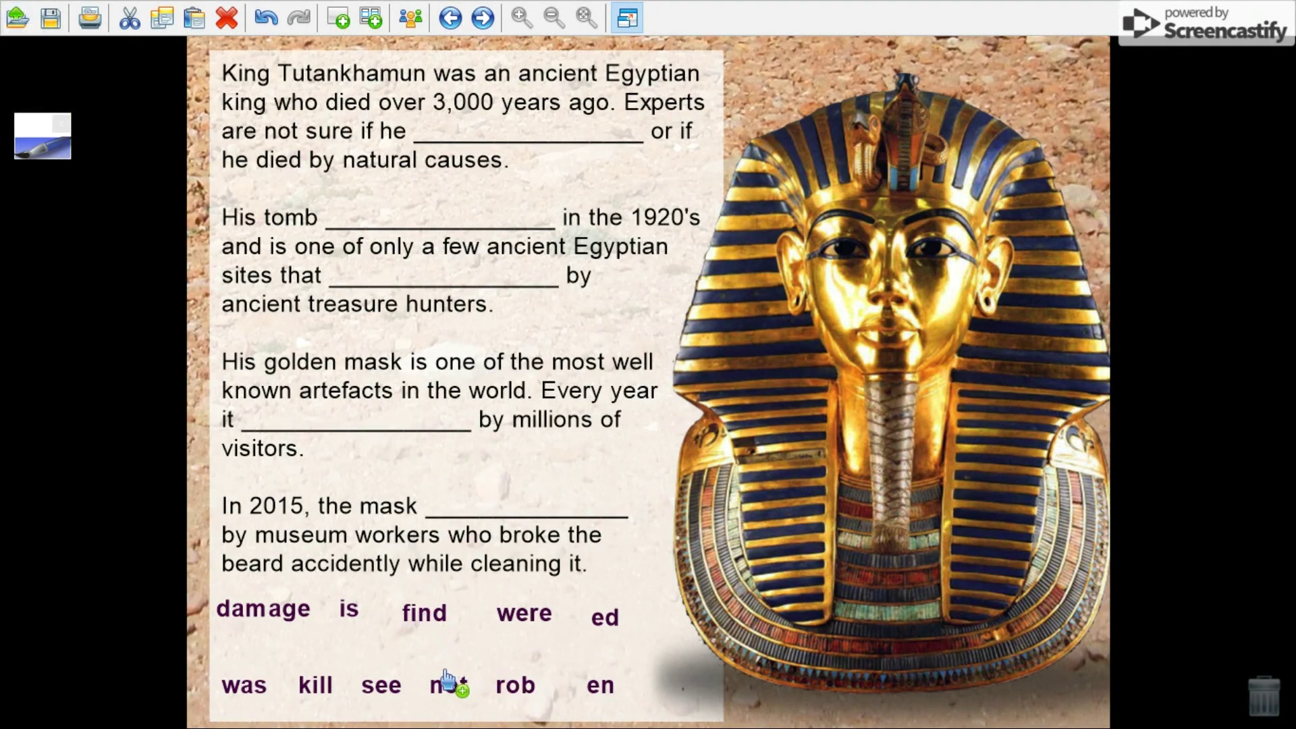
- Drag 'was' into the first Tutankhamun blank and page forward to the 3x3 painted-tile page
{"action": "left_click_drag", "start_coordinate": [265, 698], "coordinate": [482, 139]}
{"action": "left_click", "coordinate": [482, 17]}
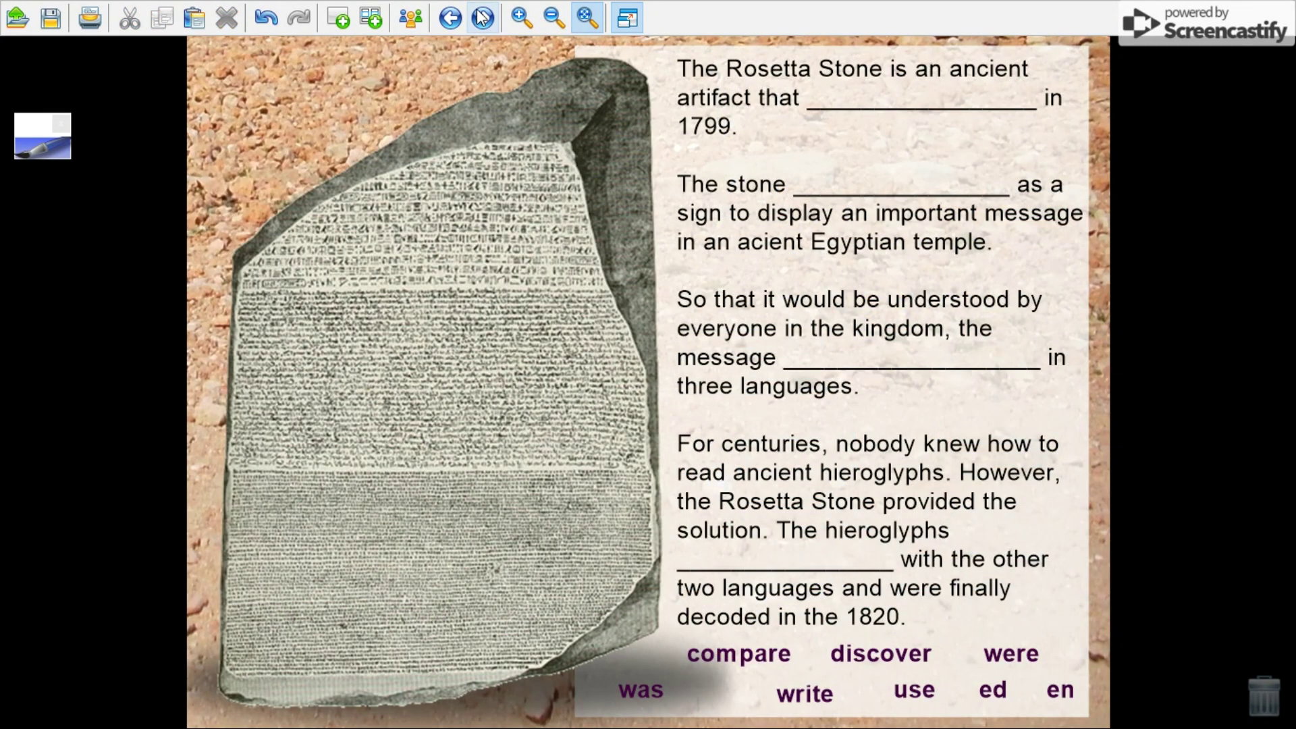
{"action": "left_click", "coordinate": [483, 17]}
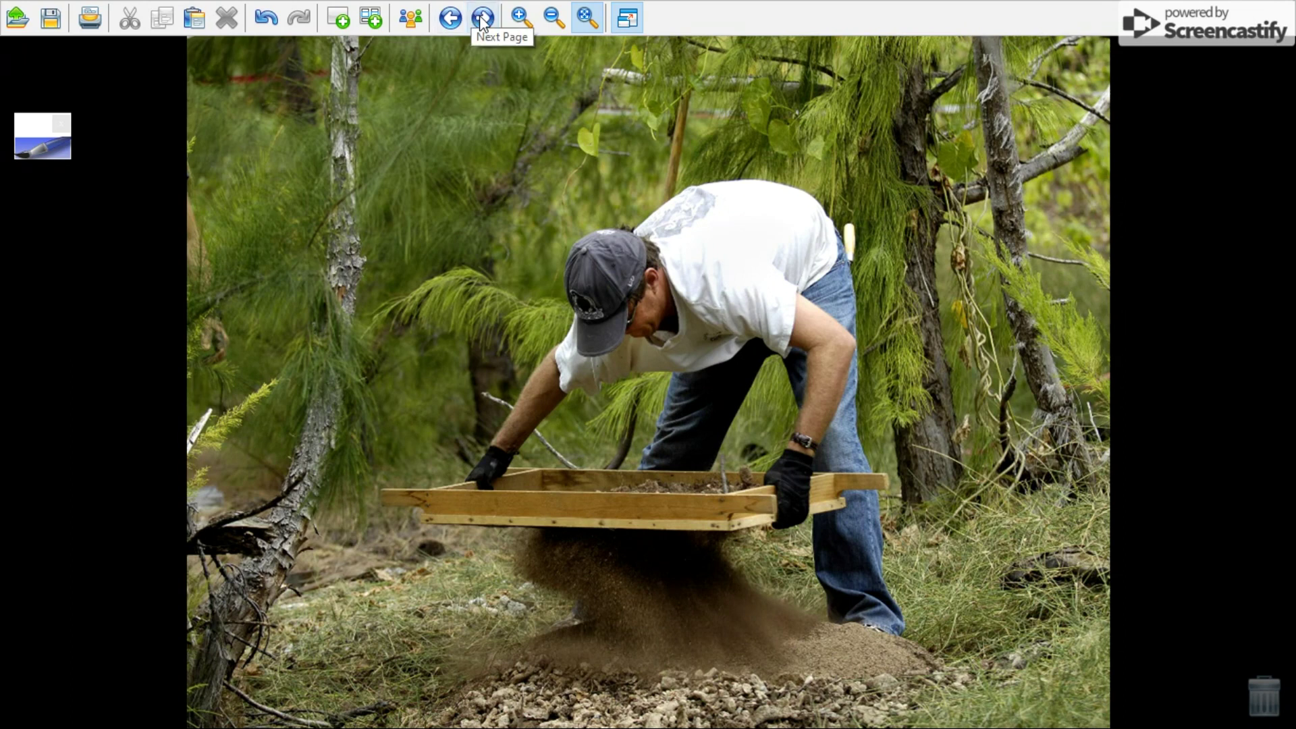
{"action": "left_click", "coordinate": [481, 19]}
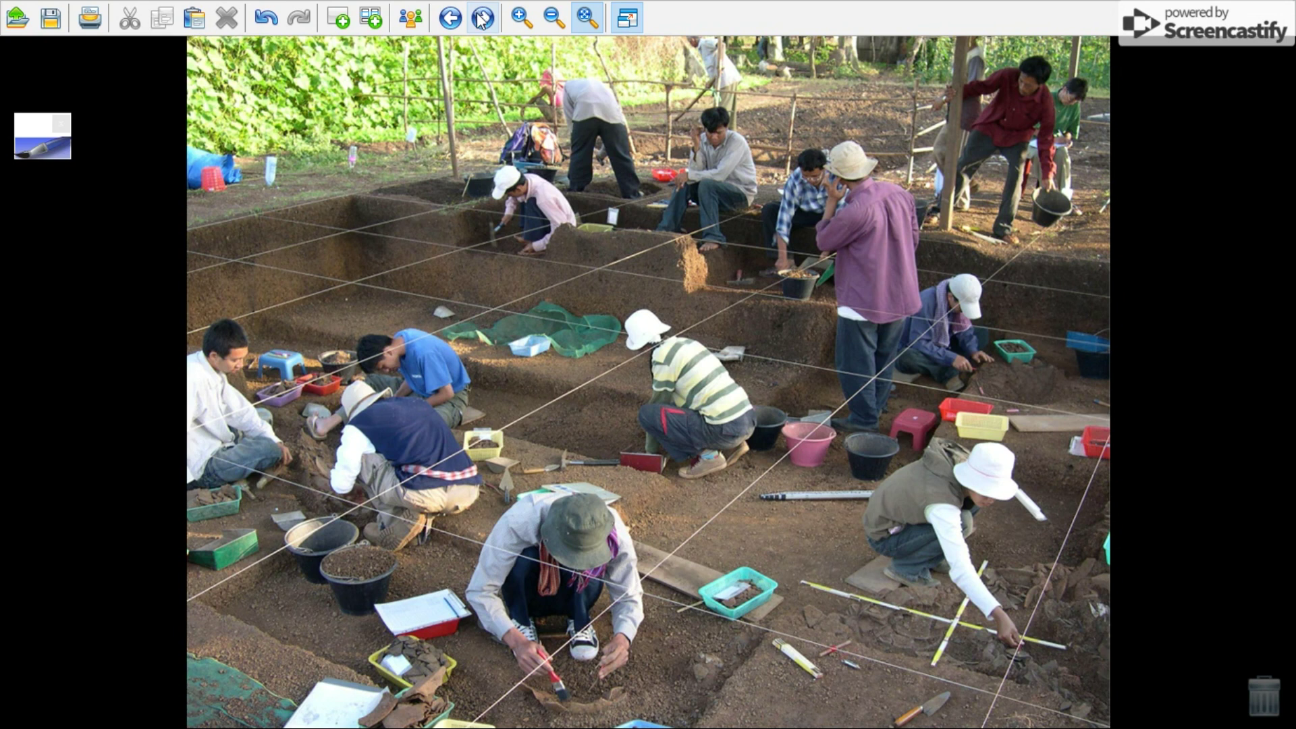
{"action": "left_click", "coordinate": [482, 19]}
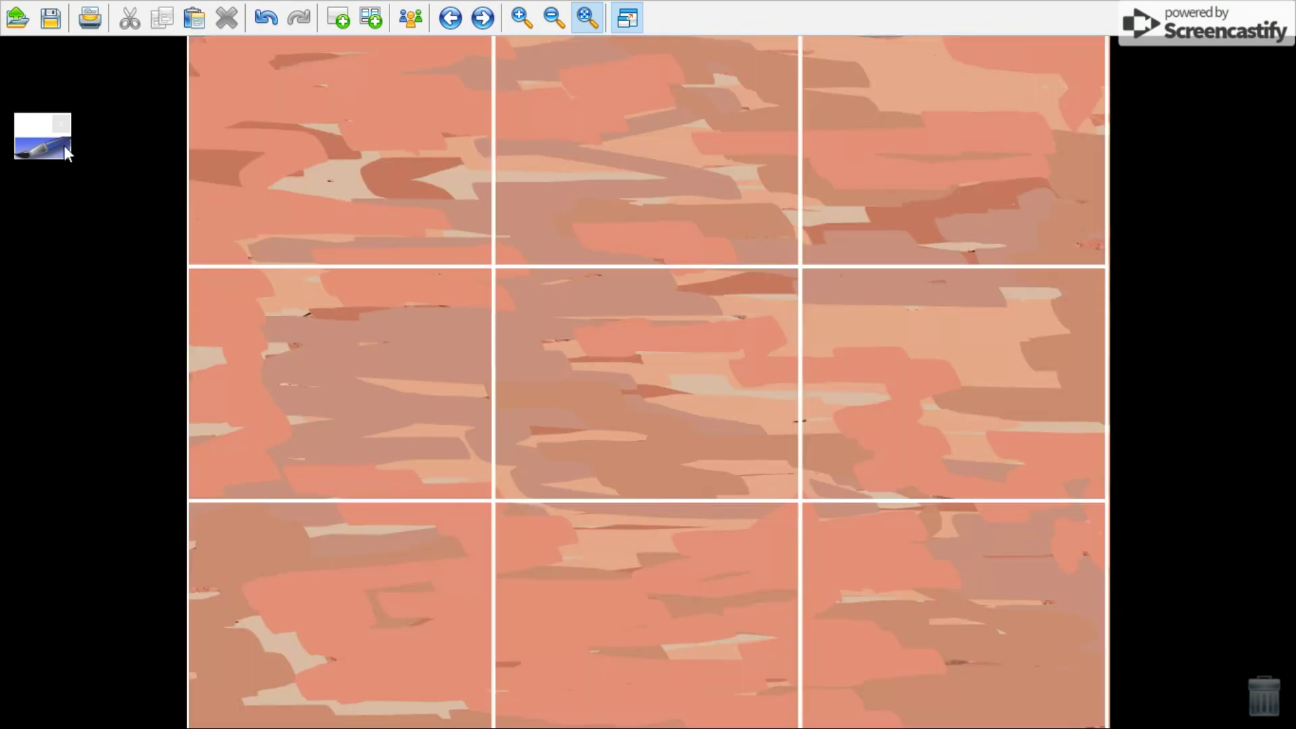
- With the Eraser, rub the top-left, top-right and bottom-left tiles to reveal the dig scene
{"action": "left_click", "coordinate": [39, 143]}
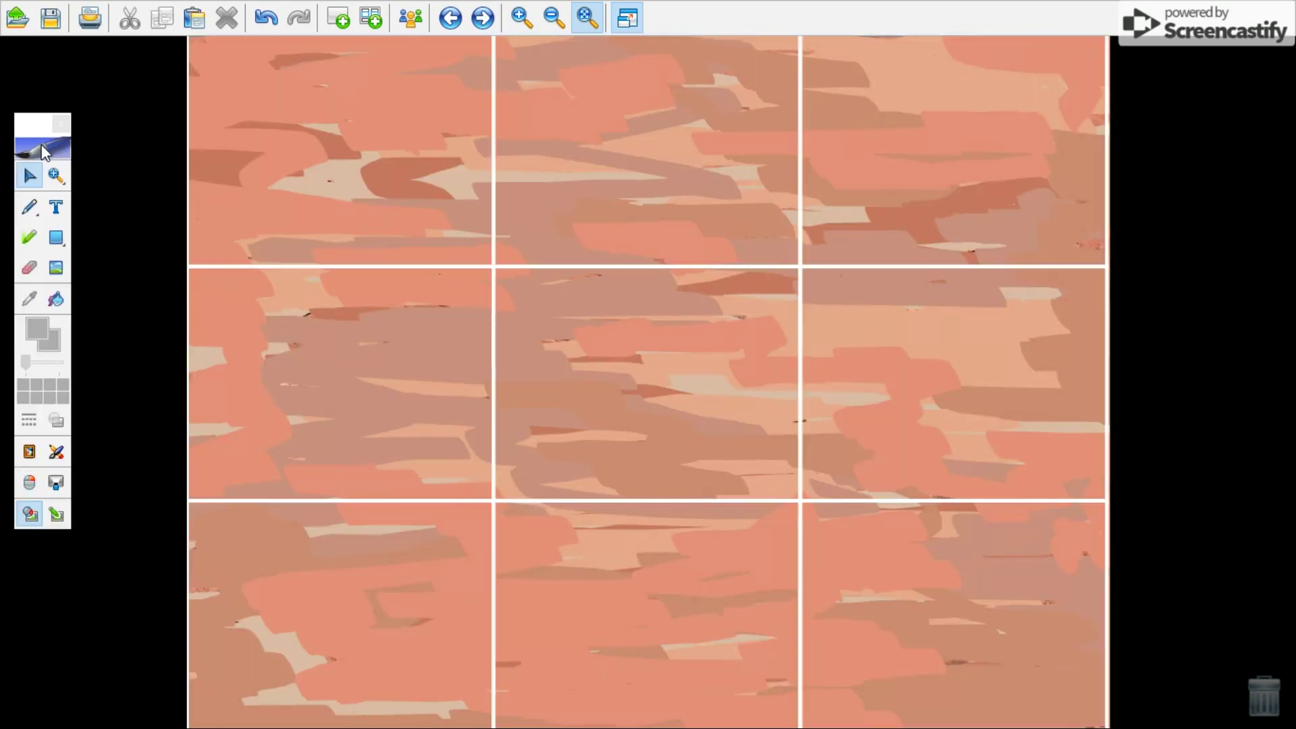
{"action": "left_click", "coordinate": [30, 270]}
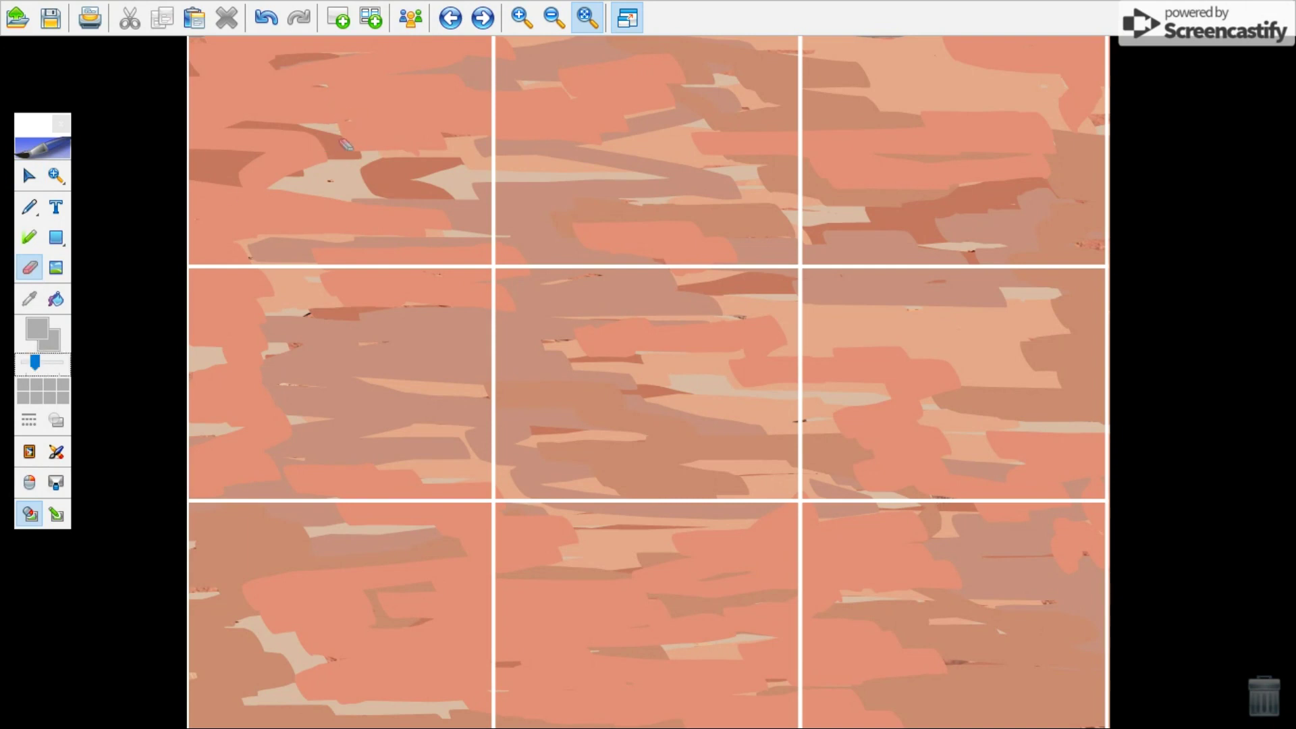
{"action": "mouse_move", "coordinate": [326, 120]}
{"action": "left_mouse_down"}
{"action": "mouse_move", "coordinate": [306, 128]}
{"action": "mouse_move", "coordinate": [295, 162]}
{"action": "left_mouse_up"}
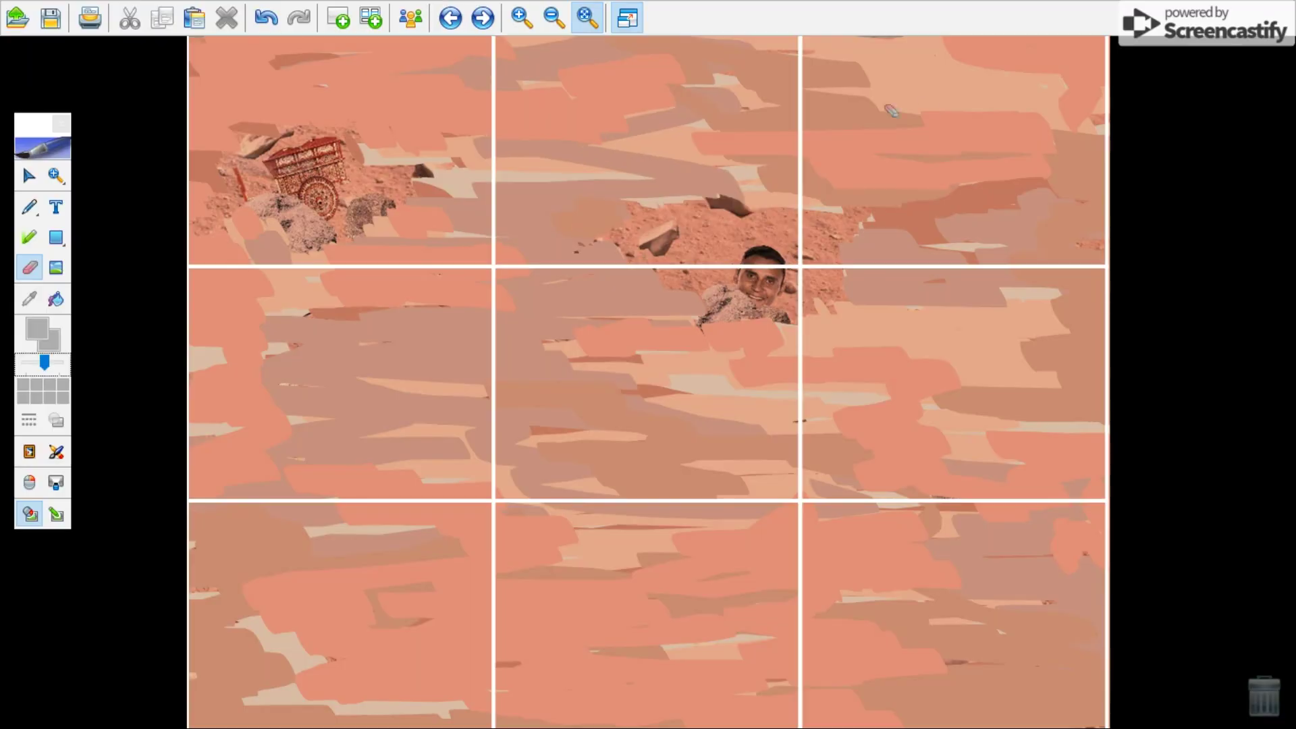
{"action": "mouse_move", "coordinate": [757, 109]}
{"action": "left_mouse_down"}
{"action": "mouse_move", "coordinate": [777, 175]}
{"action": "mouse_move", "coordinate": [763, 100]}
{"action": "left_mouse_up"}
{"action": "mouse_move", "coordinate": [313, 606]}
{"action": "left_mouse_down"}
{"action": "mouse_move", "coordinate": [432, 574]}
{"action": "mouse_move", "coordinate": [324, 496]}
{"action": "mouse_move", "coordinate": [202, 608]}
{"action": "mouse_move", "coordinate": [196, 556]}
{"action": "left_mouse_up"}
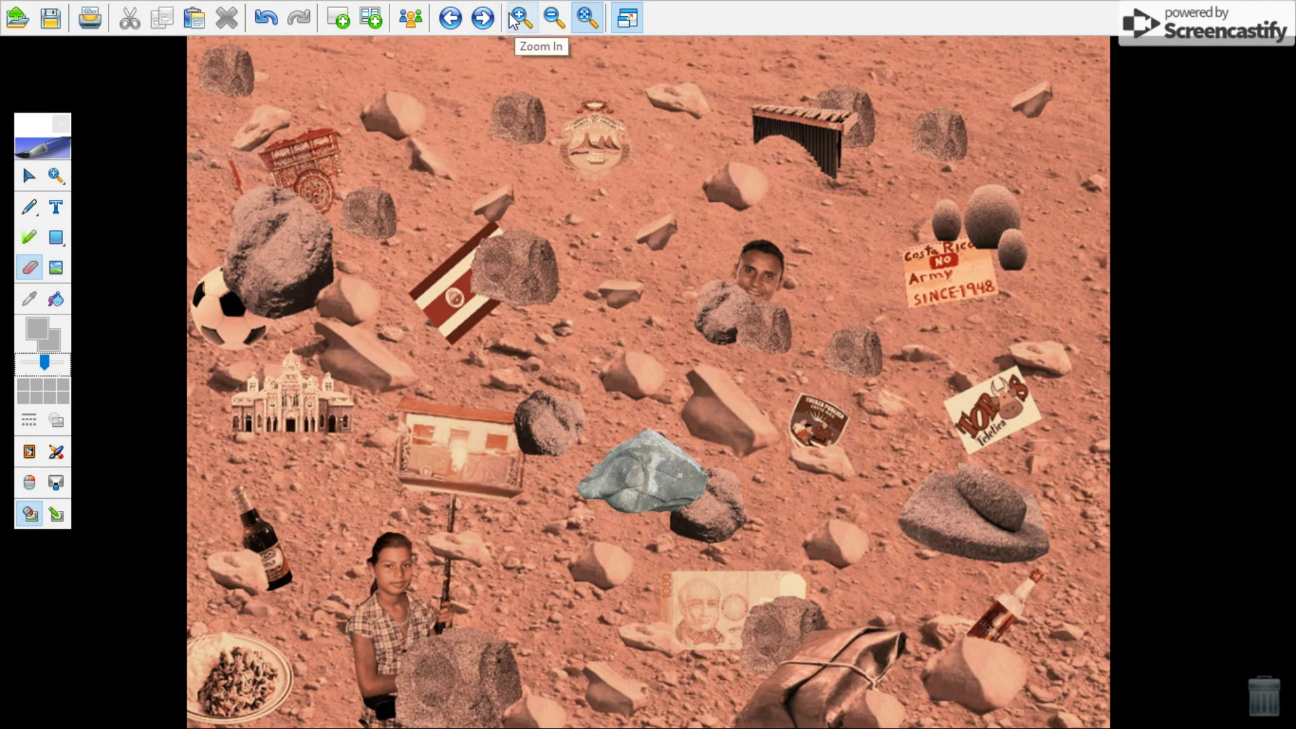
- Zoom in twice and back out twice on the dirt collage
{"action": "left_click", "coordinate": [517, 20]}
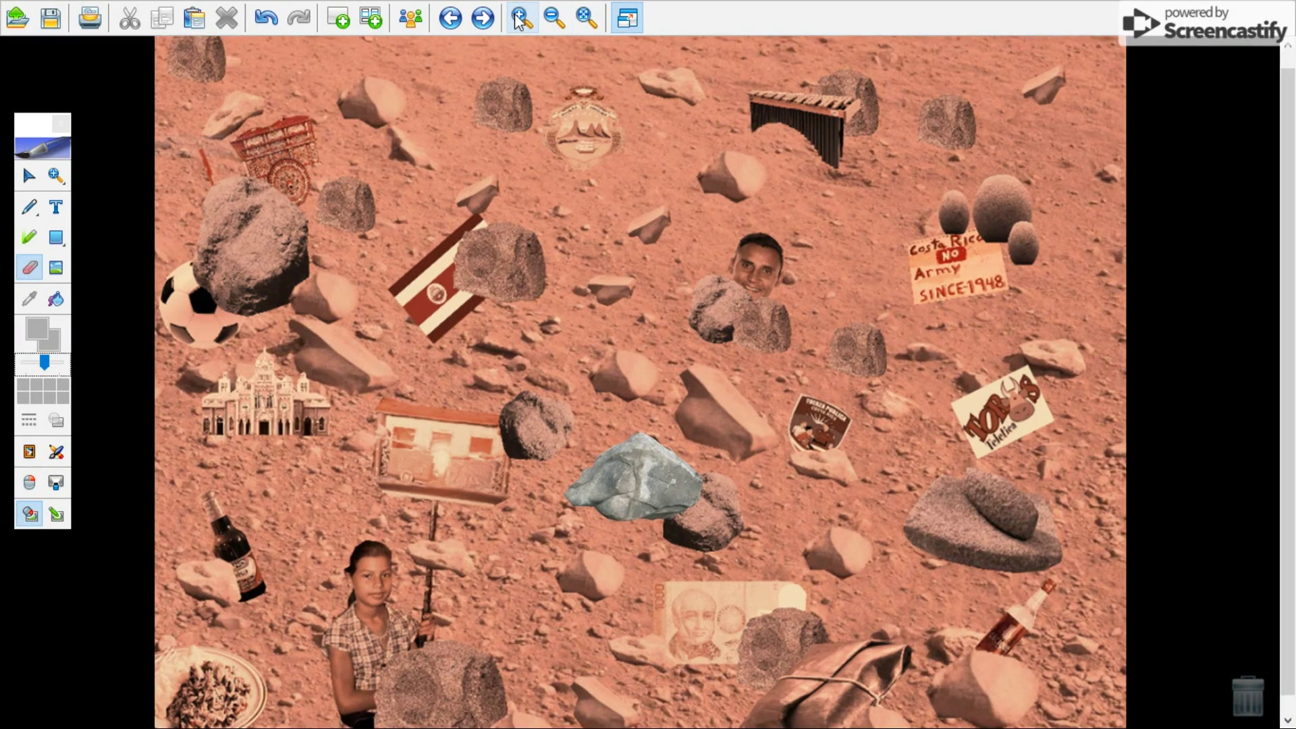
{"action": "left_click", "coordinate": [518, 22]}
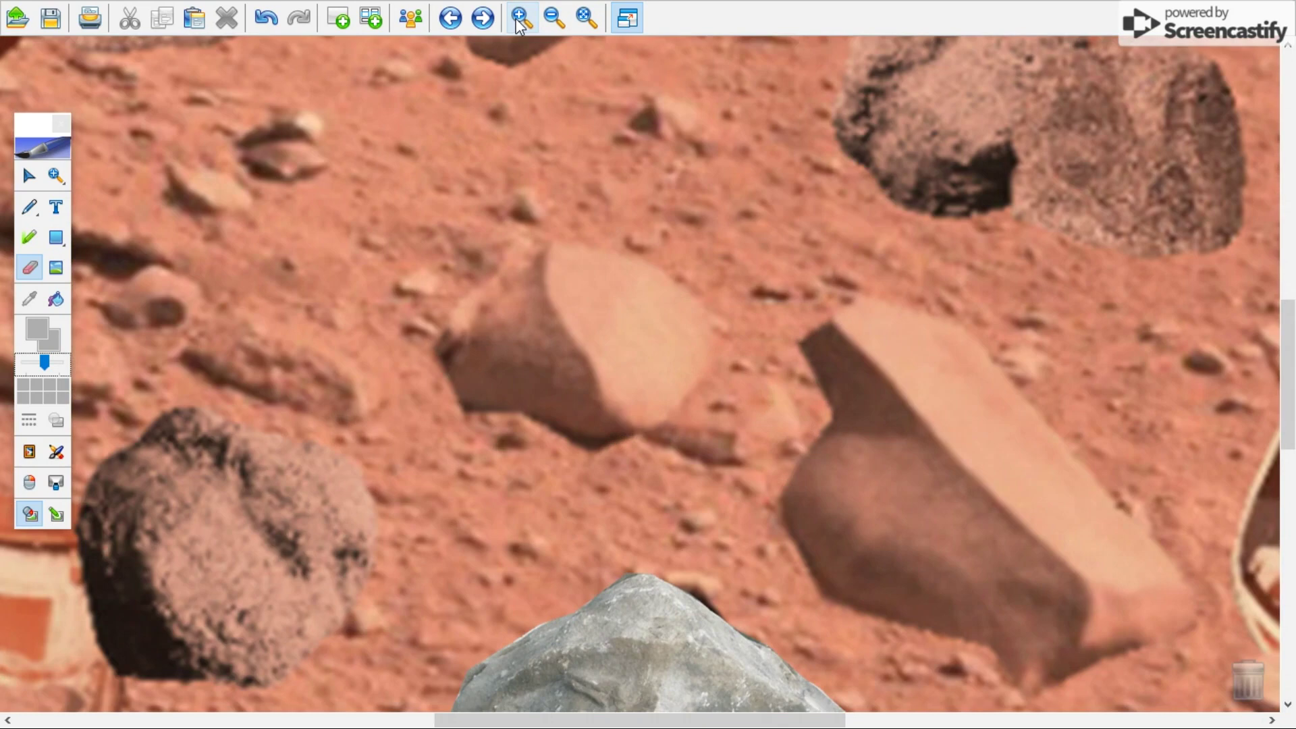
{"action": "left_click", "coordinate": [553, 20]}
{"action": "left_click", "coordinate": [554, 21]}
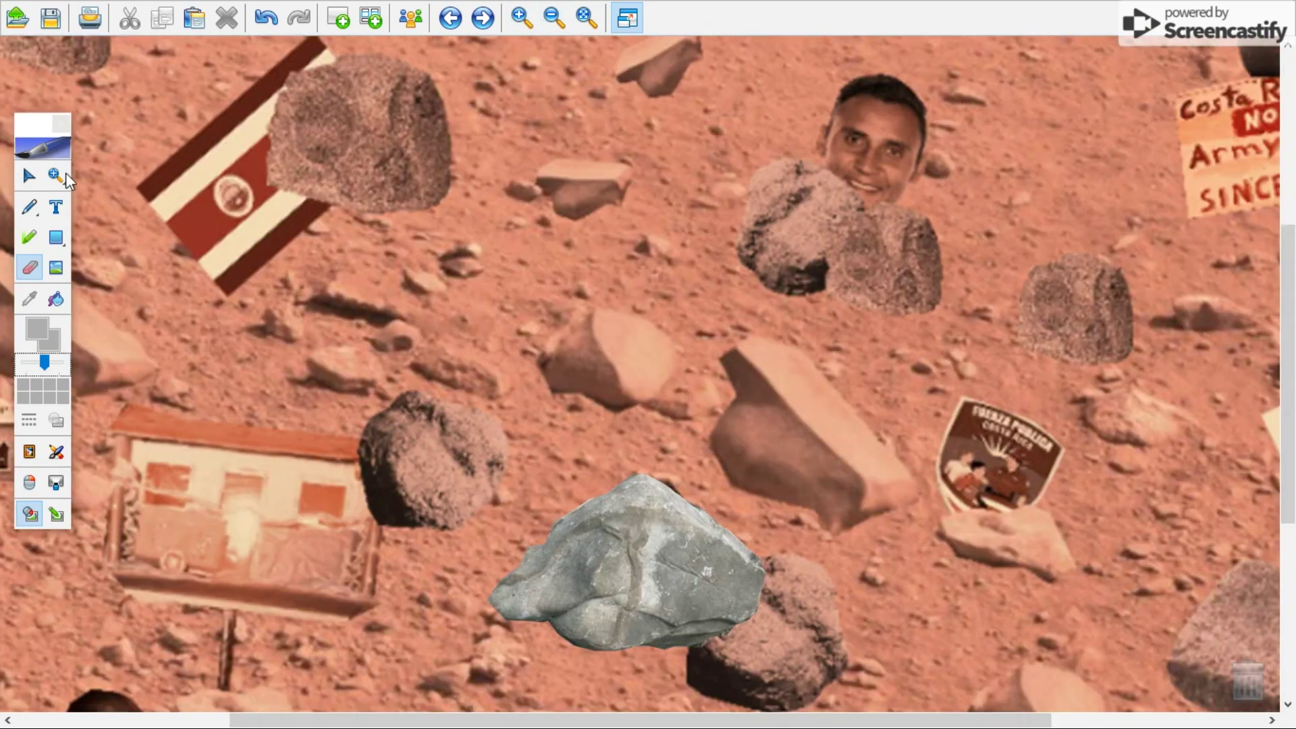
- Switch to the Select tool, zoom to fit, add a new blank page and exit full-screen
{"action": "left_click", "coordinate": [30, 177]}
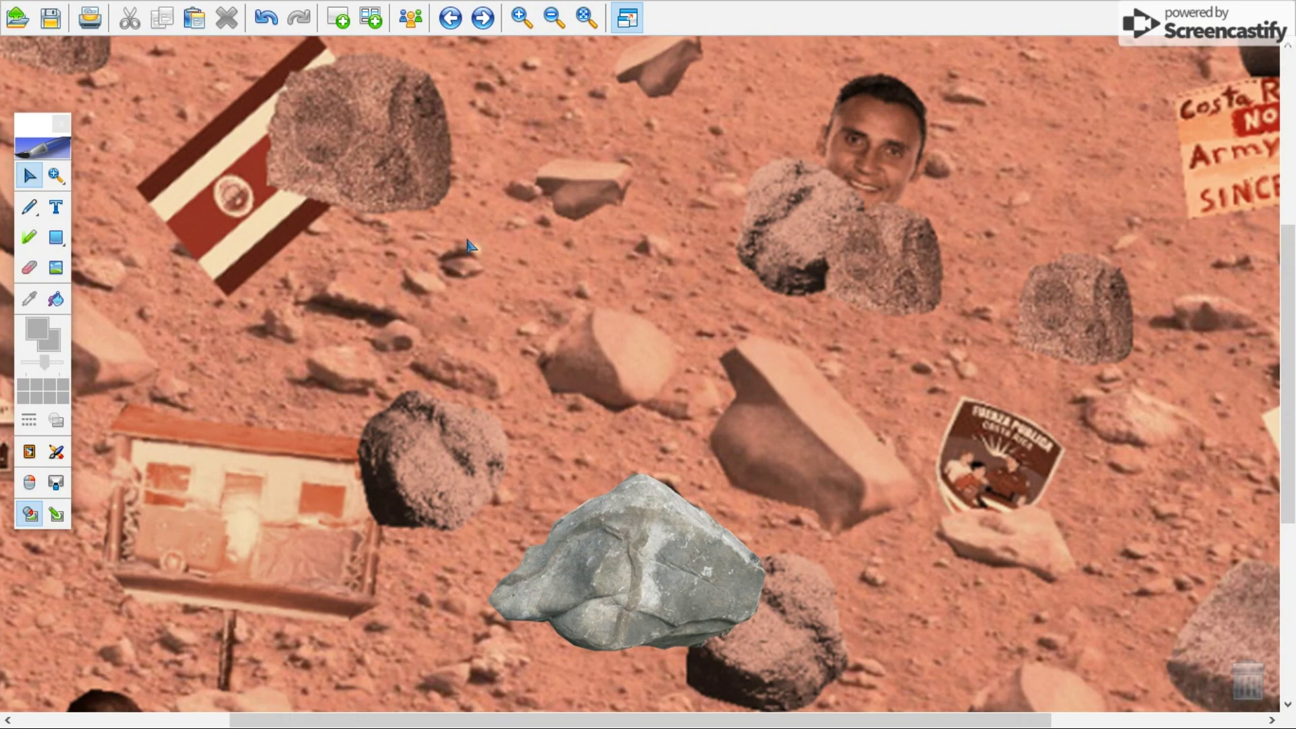
{"action": "left_click", "coordinate": [584, 19]}
{"action": "left_click", "coordinate": [339, 21]}
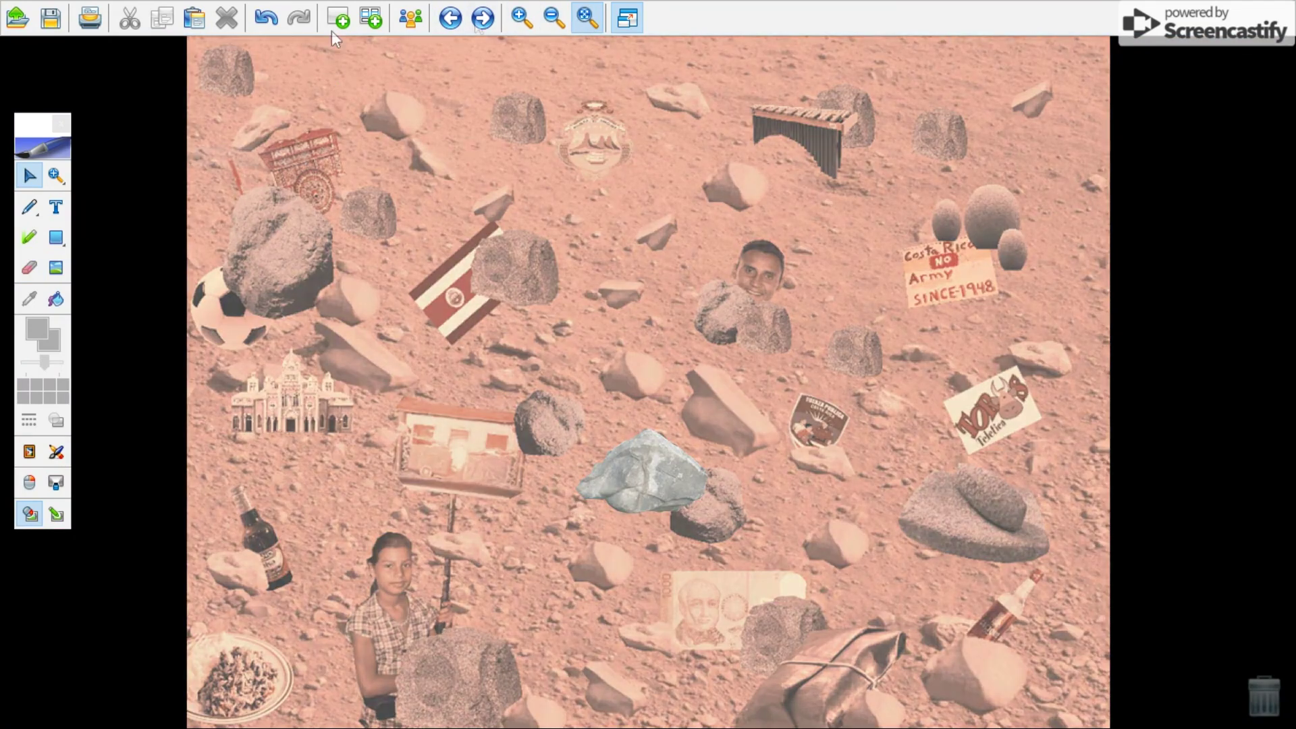
{"action": "left_click", "coordinate": [628, 18]}
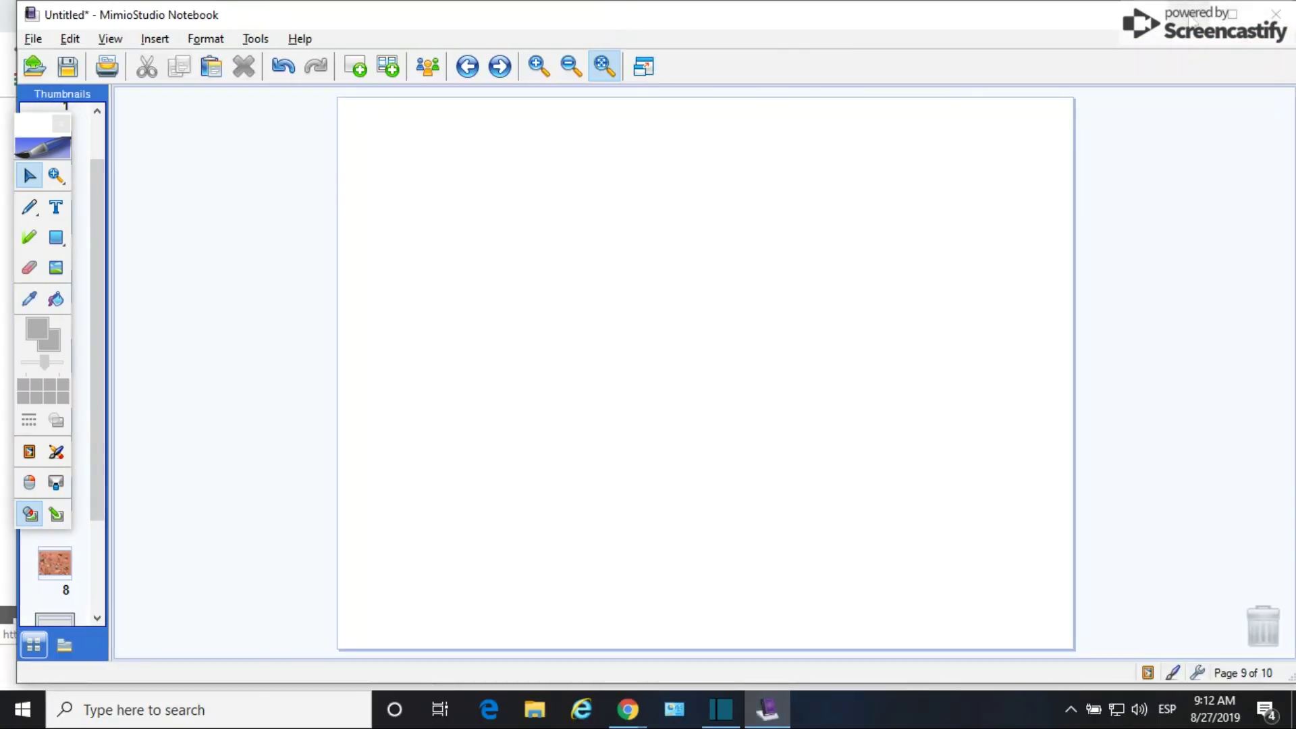
- Copy the dirt photo from Chrome and paste it onto the new notebook page
{"action": "key", "text": "alt+Tab"}
{"action": "right_click", "coordinate": [900, 267]}
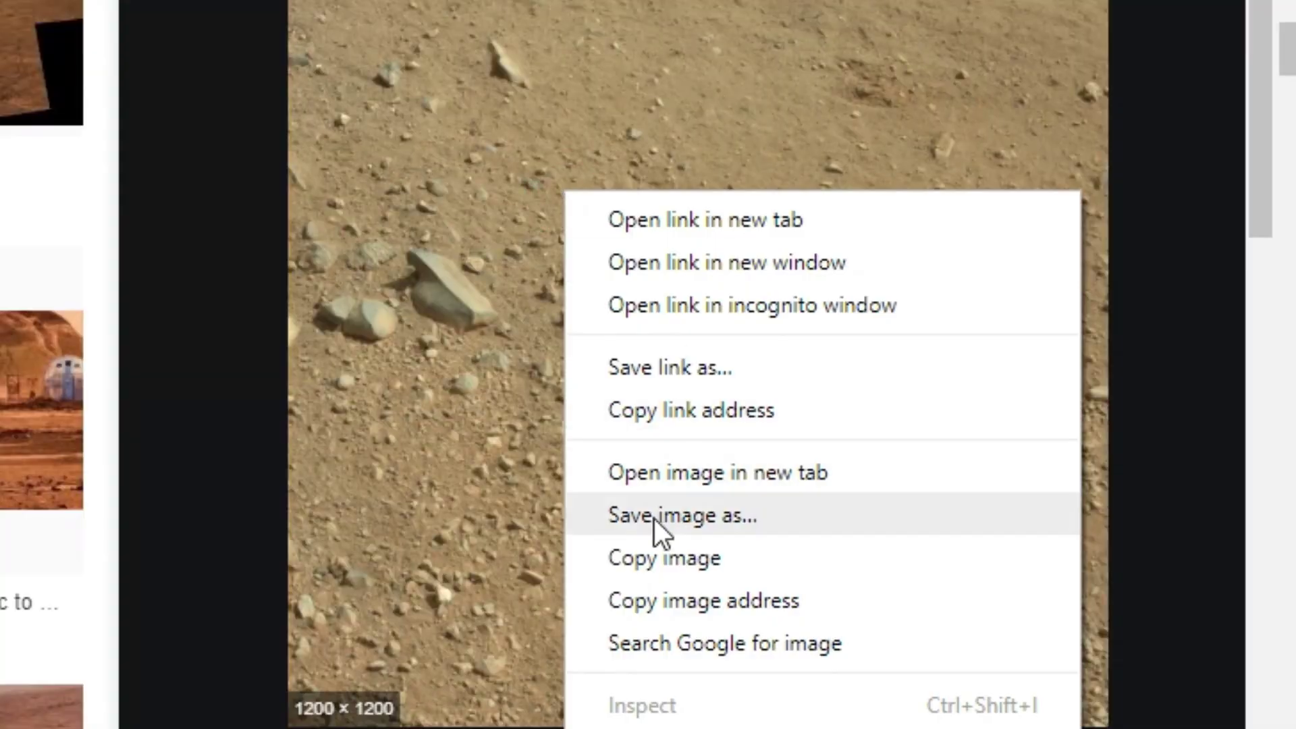
{"action": "left_click", "coordinate": [658, 565]}
{"action": "key", "text": "alt+Tab"}
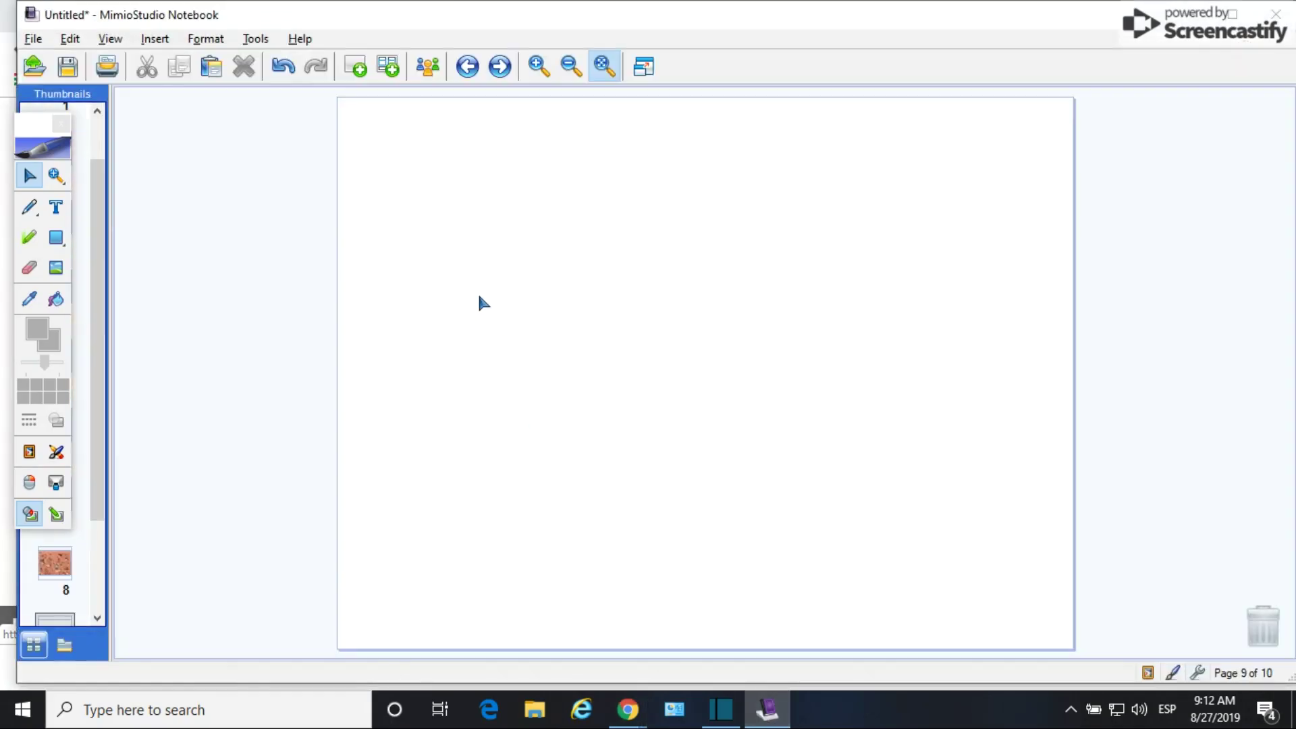
{"action": "right_click", "coordinate": [478, 293]}
{"action": "left_click", "coordinate": [416, 424]}
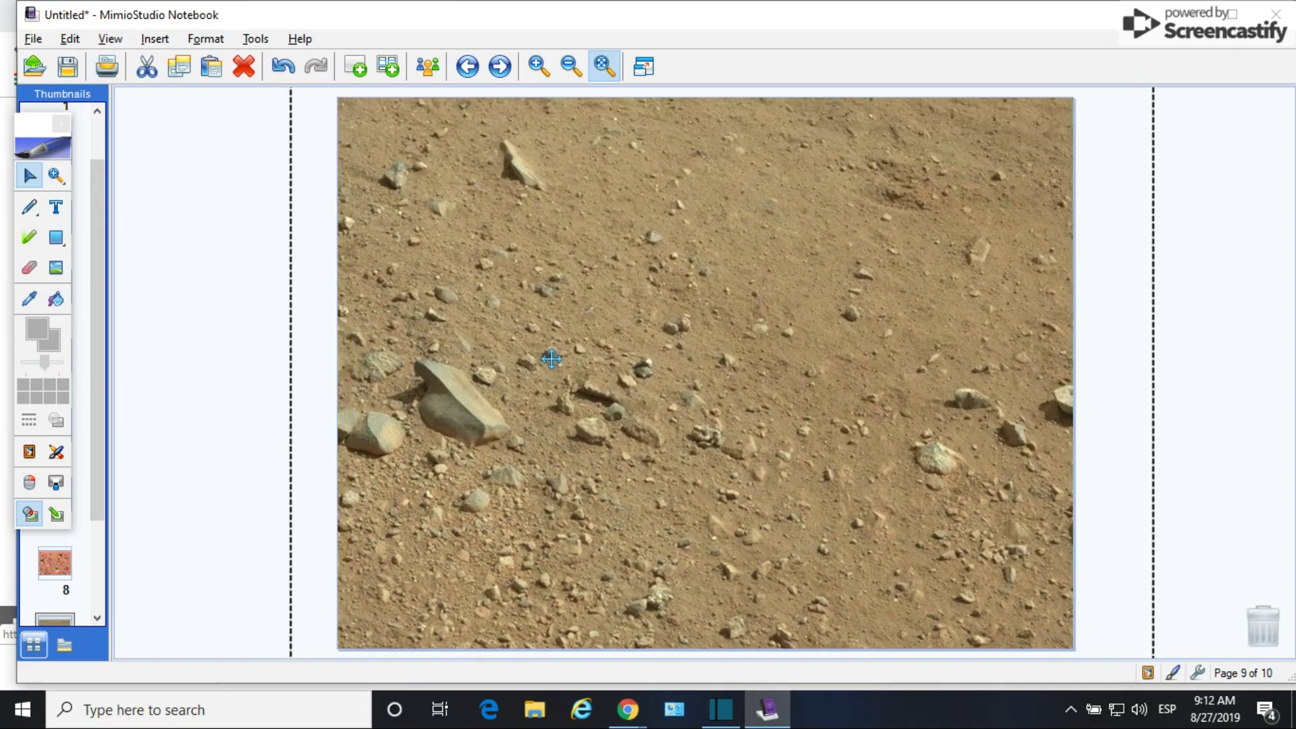
- Toggle Fixed Aspect Ratio, stretch the dirt photo to cover page 9, and lock it
{"action": "right_click", "coordinate": [556, 333]}
{"action": "left_click", "coordinate": [599, 521]}
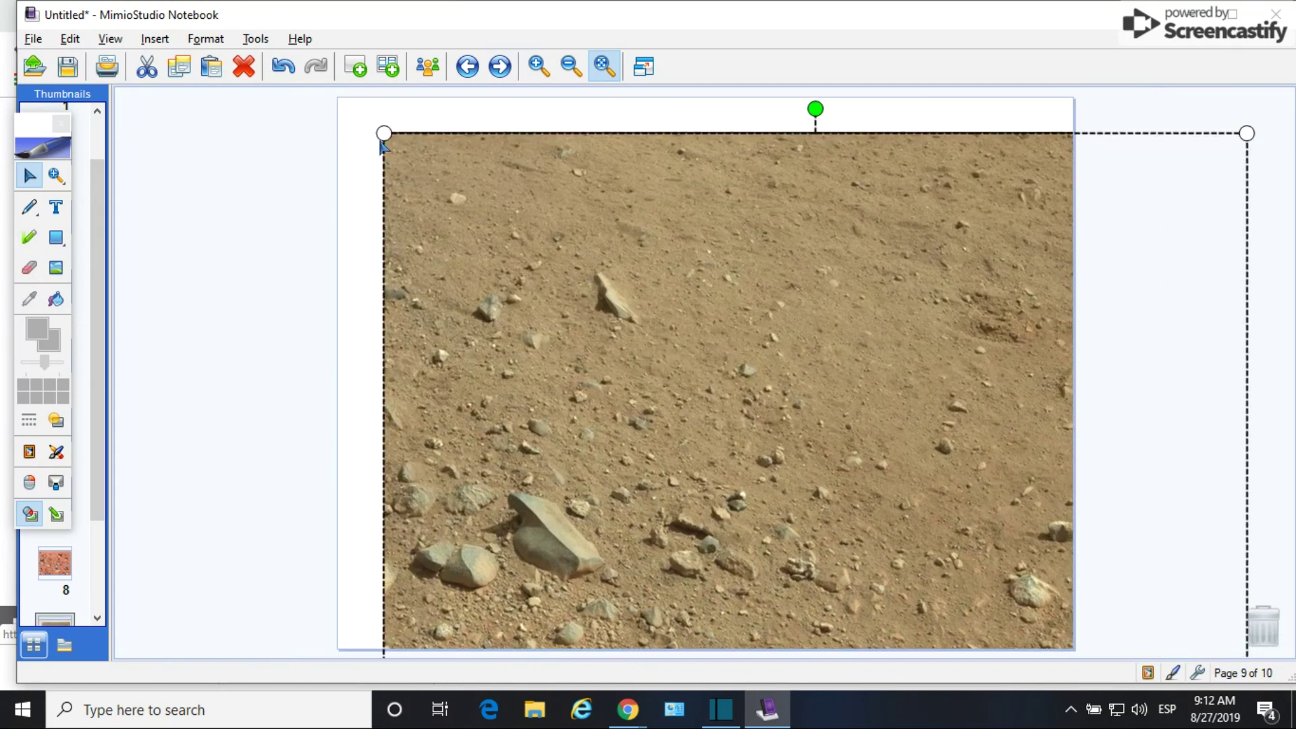
{"action": "left_click_drag", "start_coordinate": [400, 145], "coordinate": [433, 183]}
{"action": "right_click", "coordinate": [438, 184]}
{"action": "left_click", "coordinate": [881, 95]}
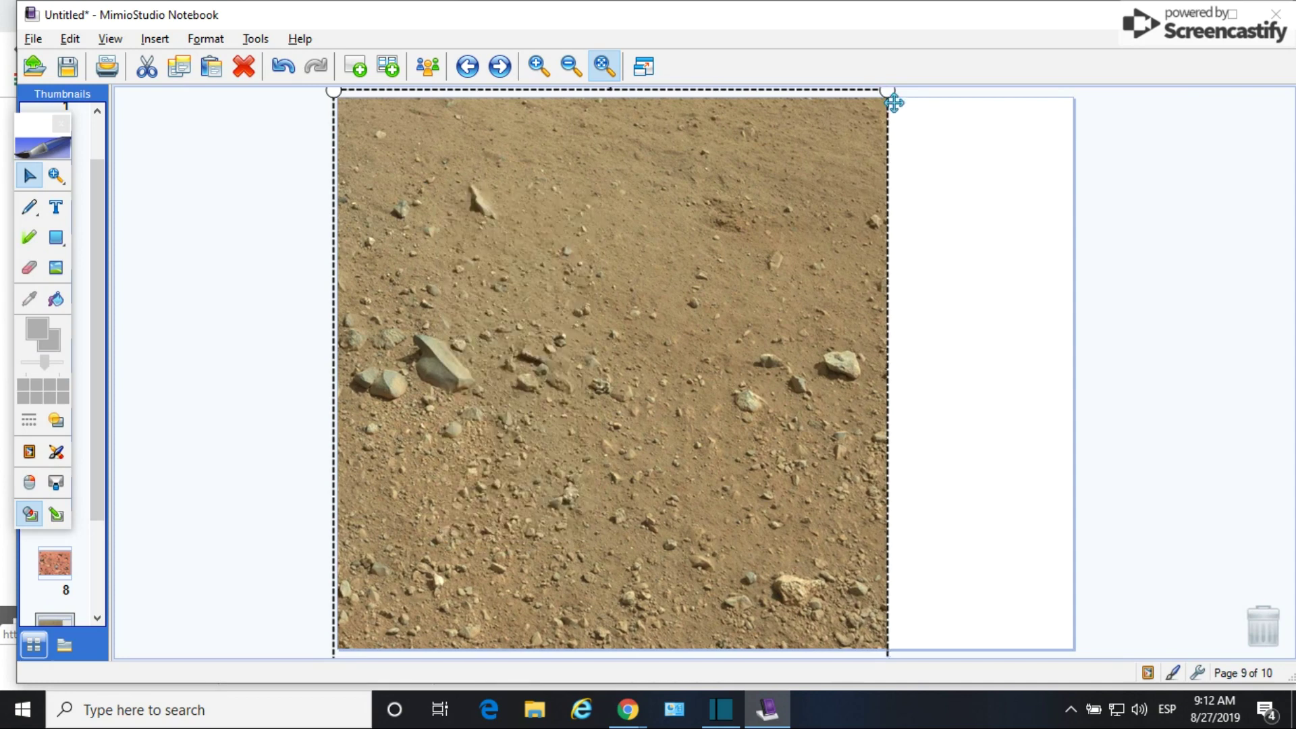
{"action": "left_click_drag", "start_coordinate": [894, 101], "coordinate": [1088, 95]}
{"action": "right_click", "coordinate": [708, 194]}
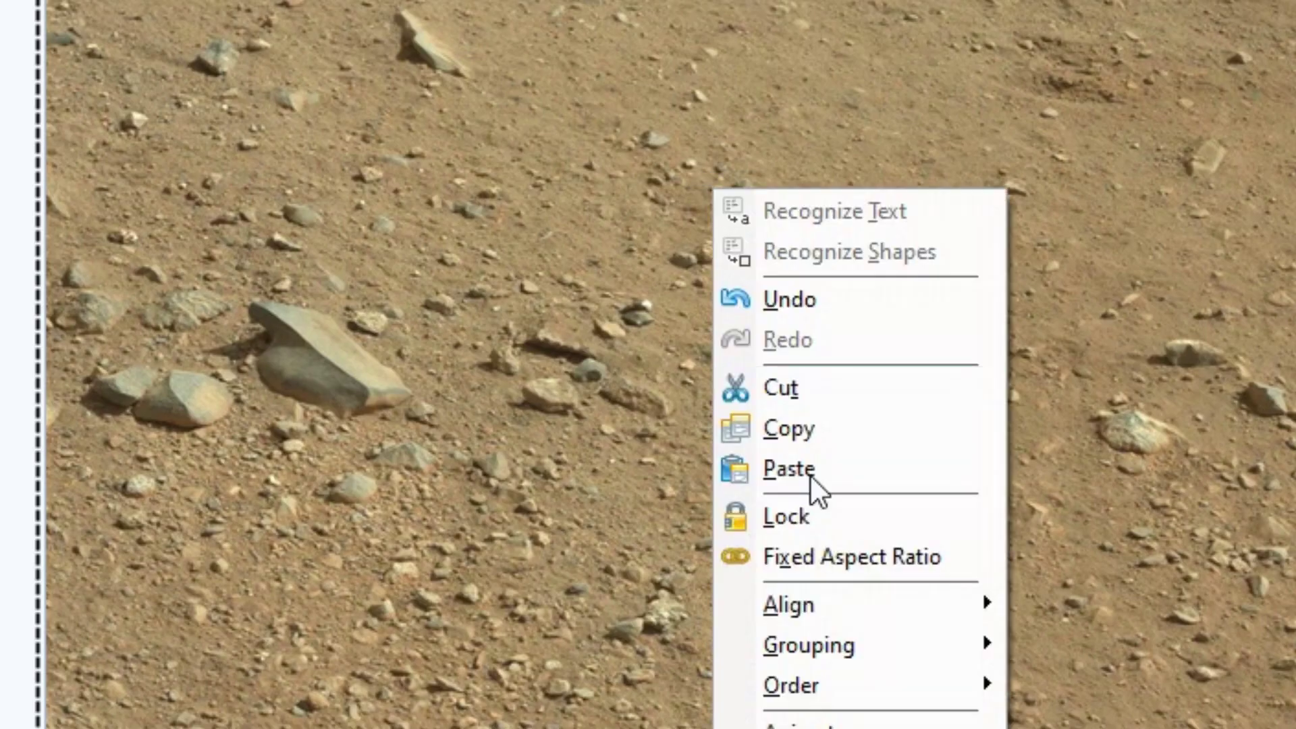
{"action": "left_click", "coordinate": [813, 526]}
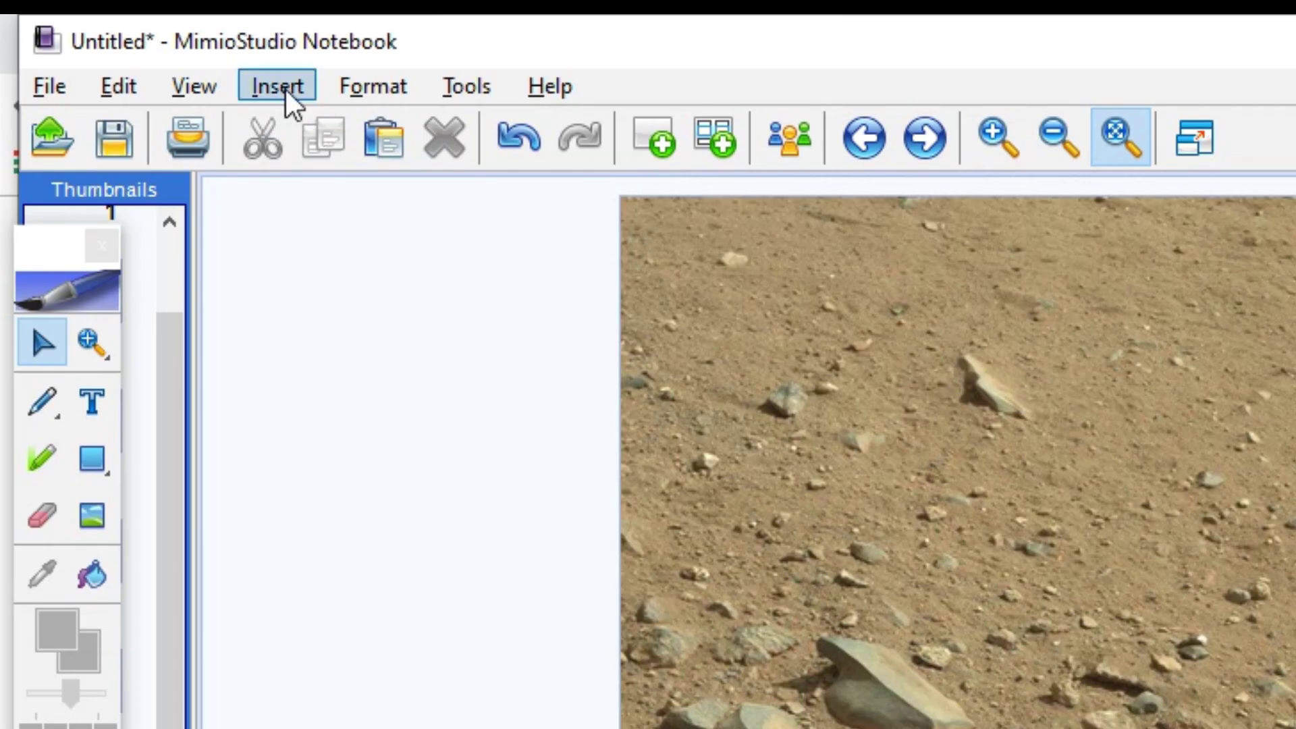
- Insert the salsa bottle picture from a file onto the dirt page
{"action": "left_click", "coordinate": [158, 41]}
{"action": "left_click", "coordinate": [312, 341]}
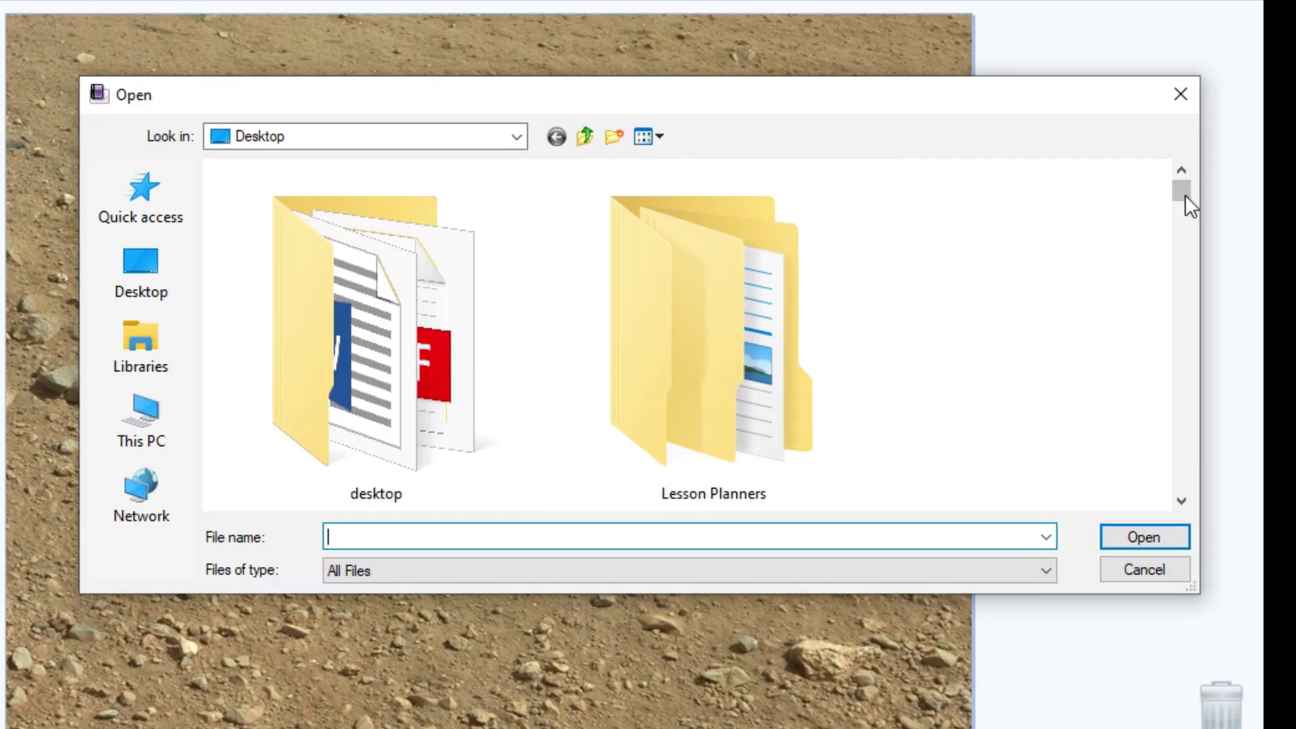
{"action": "left_click_drag", "start_coordinate": [1184, 196], "coordinate": [1192, 229]}
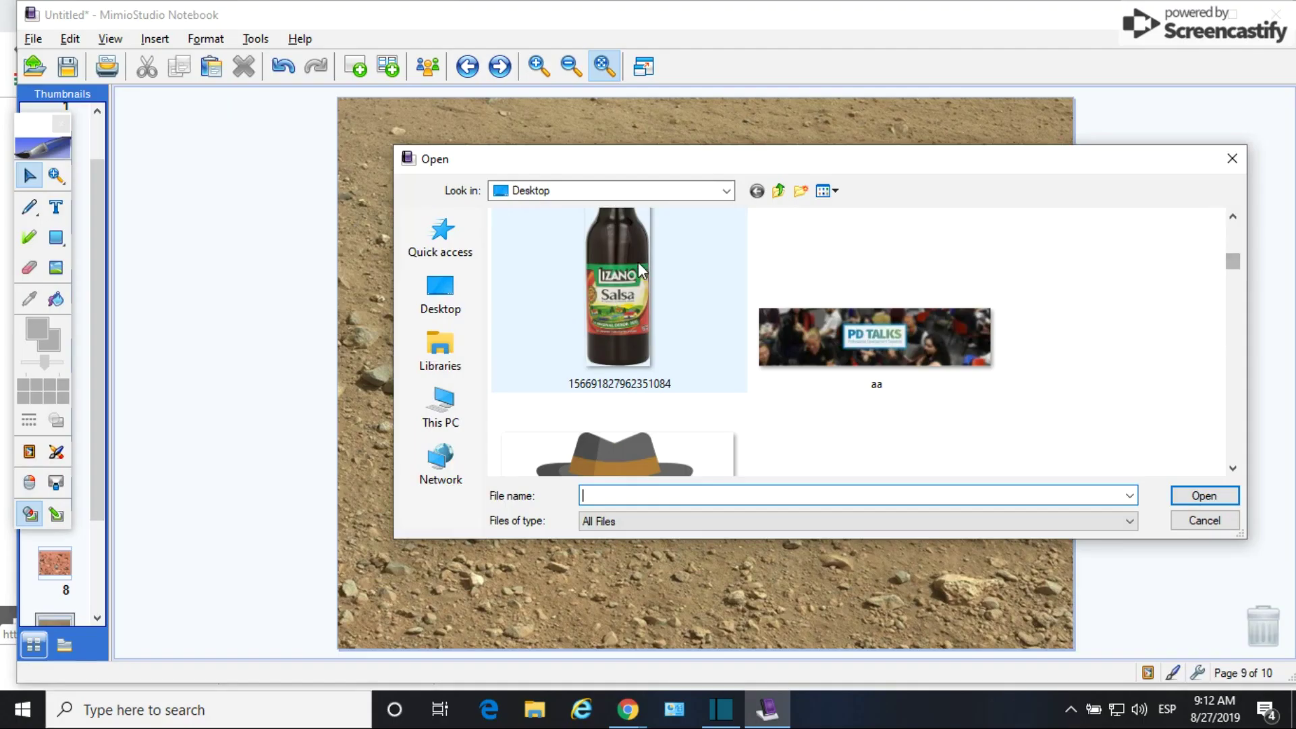
{"action": "double_click", "coordinate": [408, 250]}
- Shrink the salsa bottle, move it onto the rocks left of centre, and tilt it
{"action": "left_click_drag", "start_coordinate": [754, 201], "coordinate": [672, 382]}
{"action": "left_click_drag", "start_coordinate": [669, 439], "coordinate": [472, 457]}
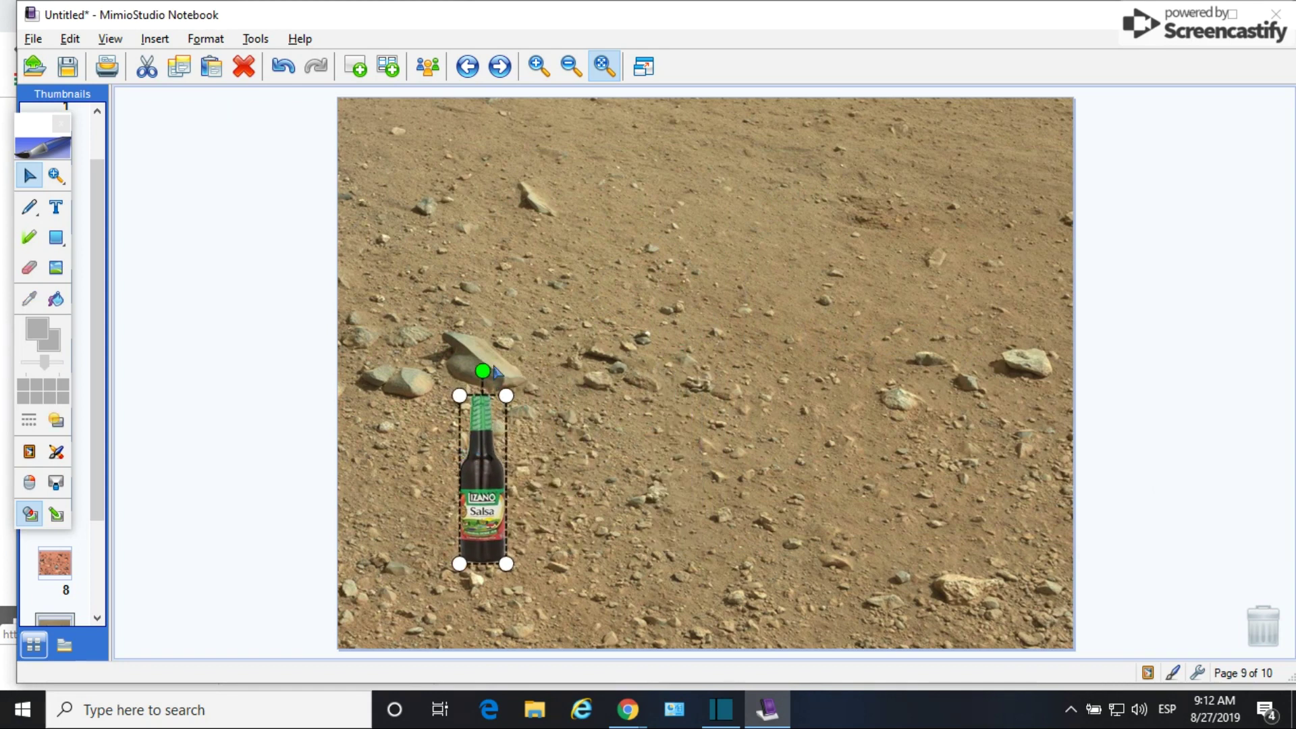
{"action": "left_click_drag", "start_coordinate": [482, 370], "coordinate": [532, 384]}
{"action": "left_click_drag", "start_coordinate": [539, 428], "coordinate": [573, 463]}
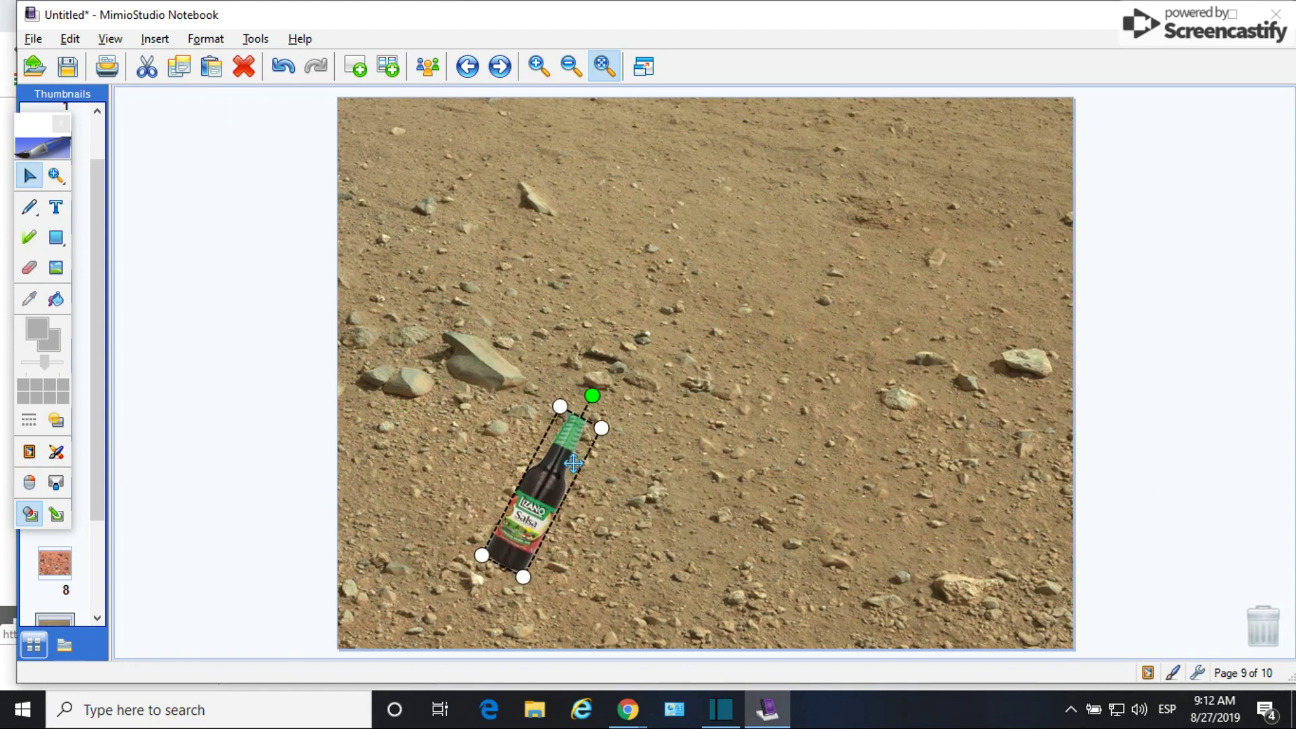
{"action": "left_click", "coordinate": [218, 417]}
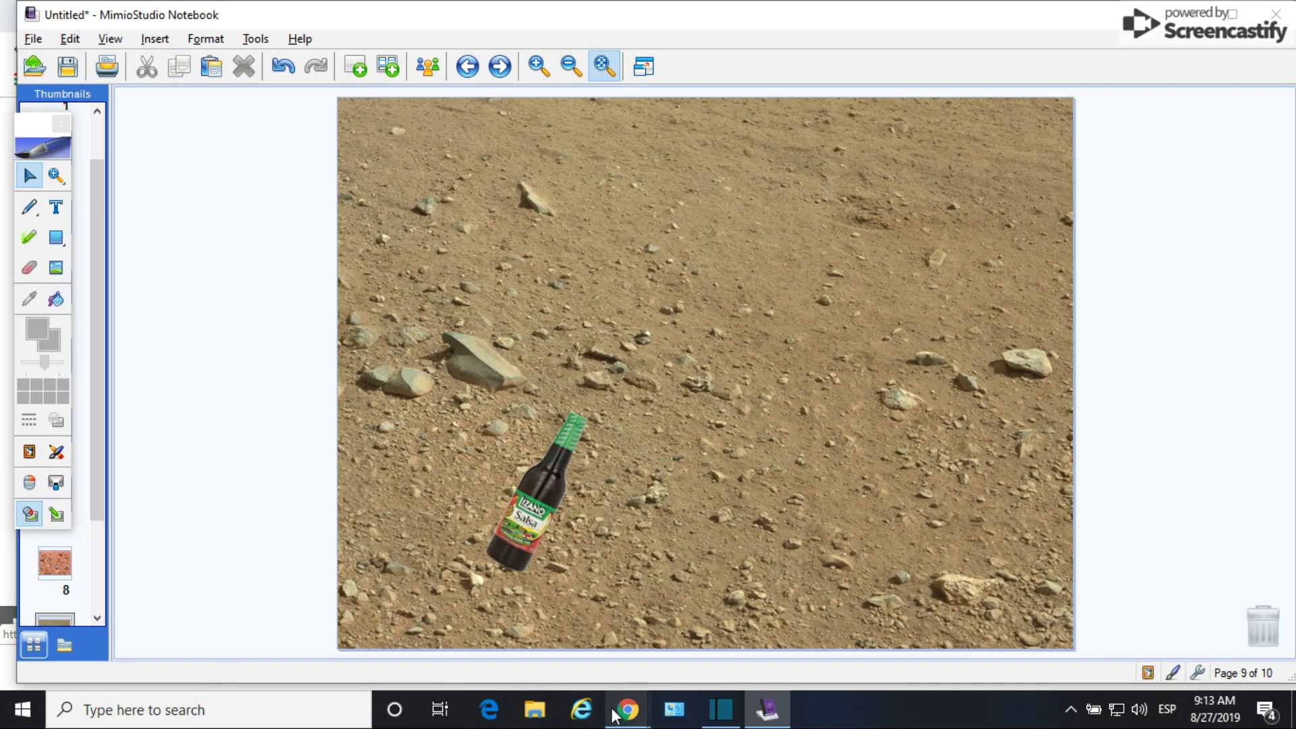
- Search Google Images for 'rock, png'
{"action": "mouse_move", "coordinate": [627, 709]}
{"action": "left_click", "coordinate": [533, 627]}
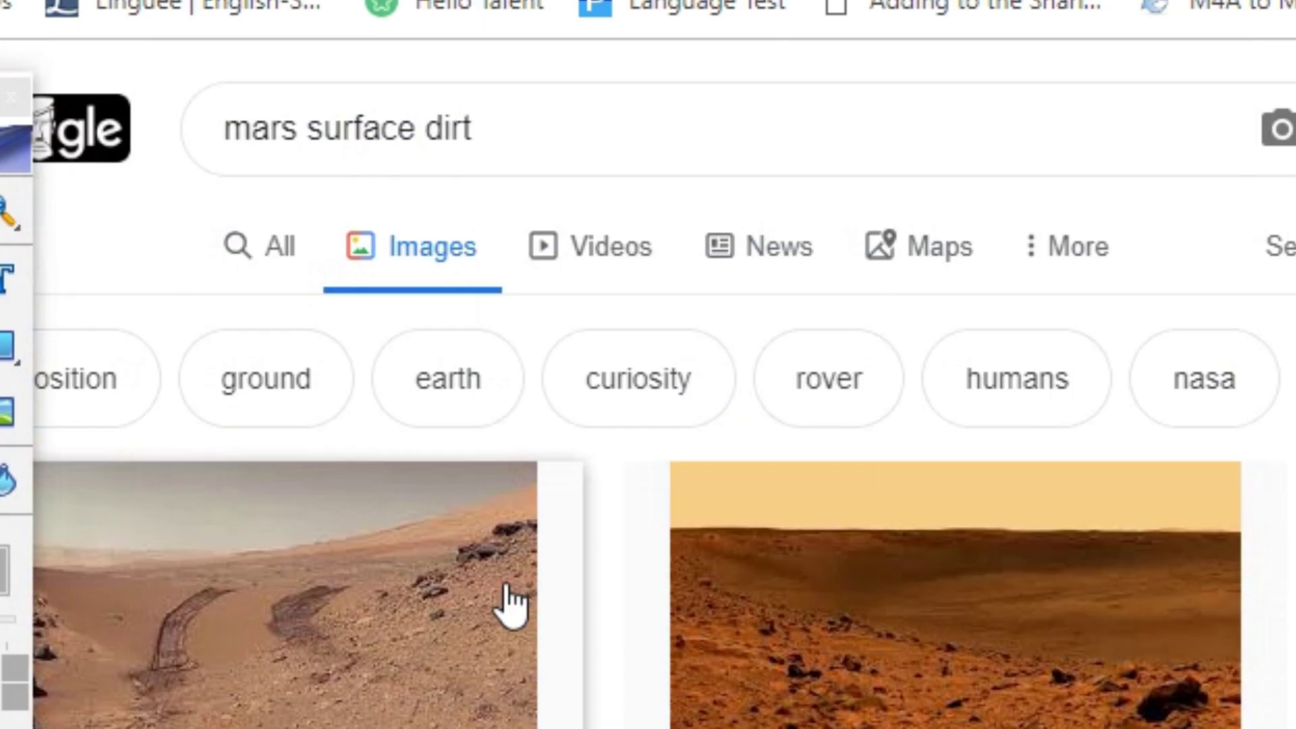
{"action": "triple_click", "coordinate": [505, 114]}
{"action": "type", "text": "rock"}
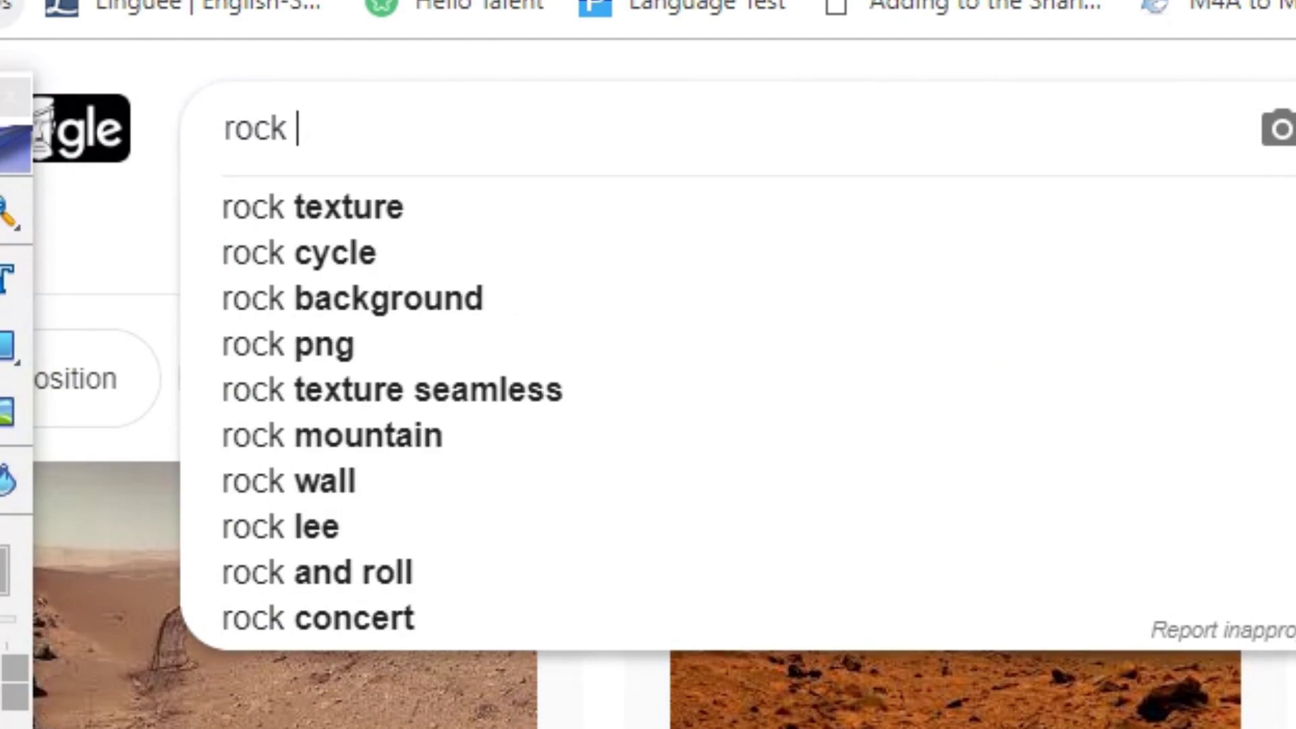
{"action": "key", "text": "BackSpace"}
{"action": "type", "text": ", png"}
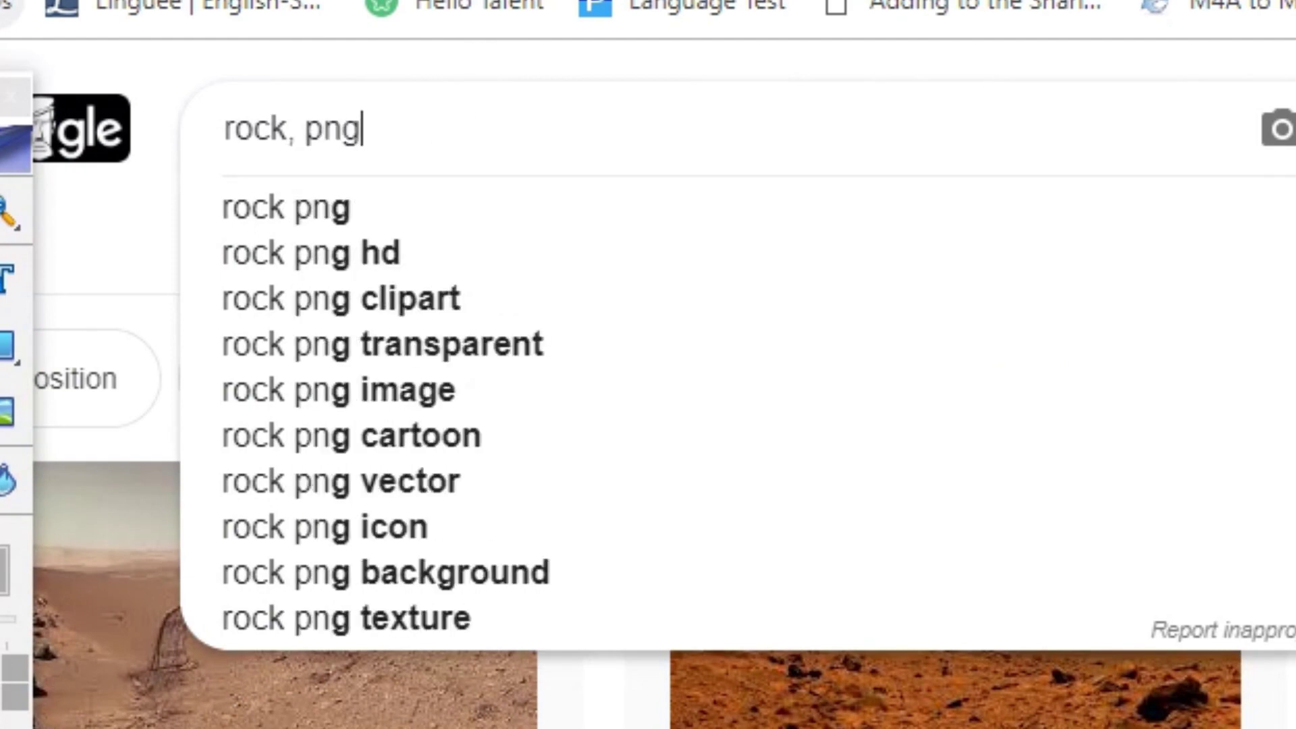
{"action": "key", "text": "Return"}
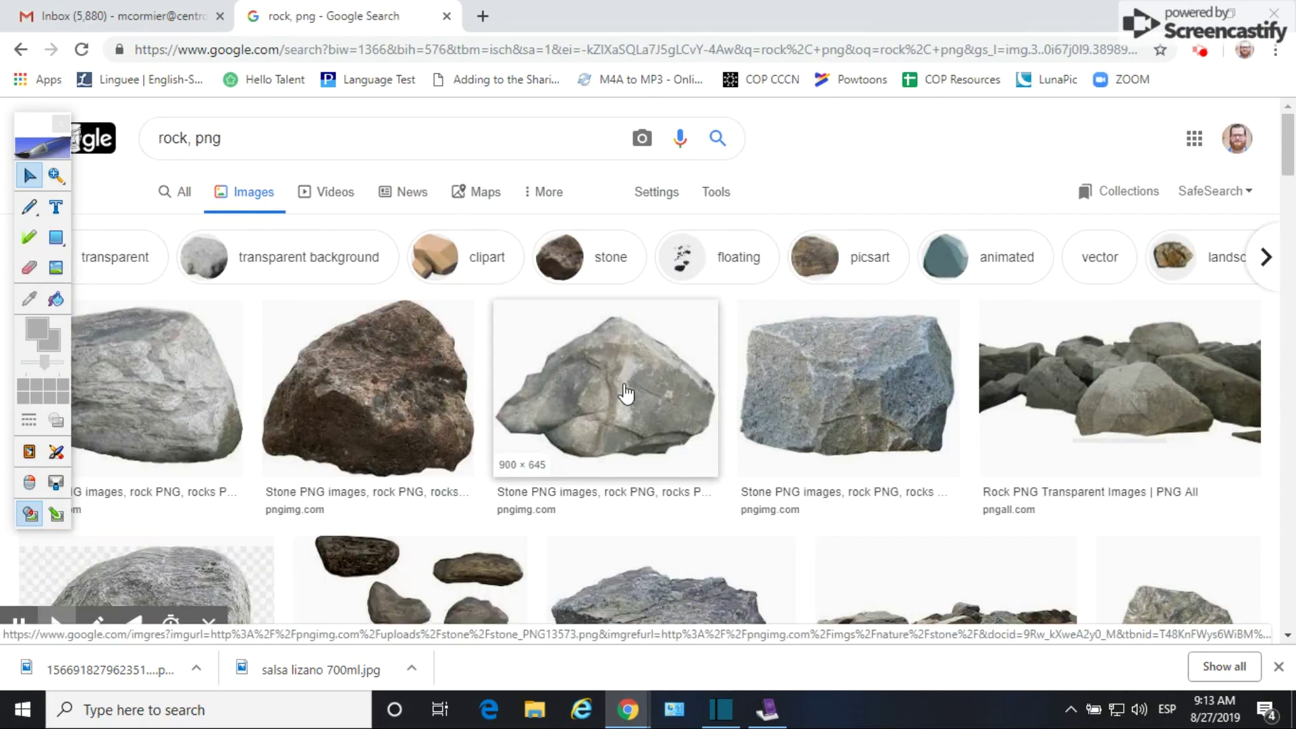
- Preview several rock results until reaching the round grey boulder image
{"action": "left_click", "coordinate": [626, 393]}
{"action": "left_click", "coordinate": [204, 401]}
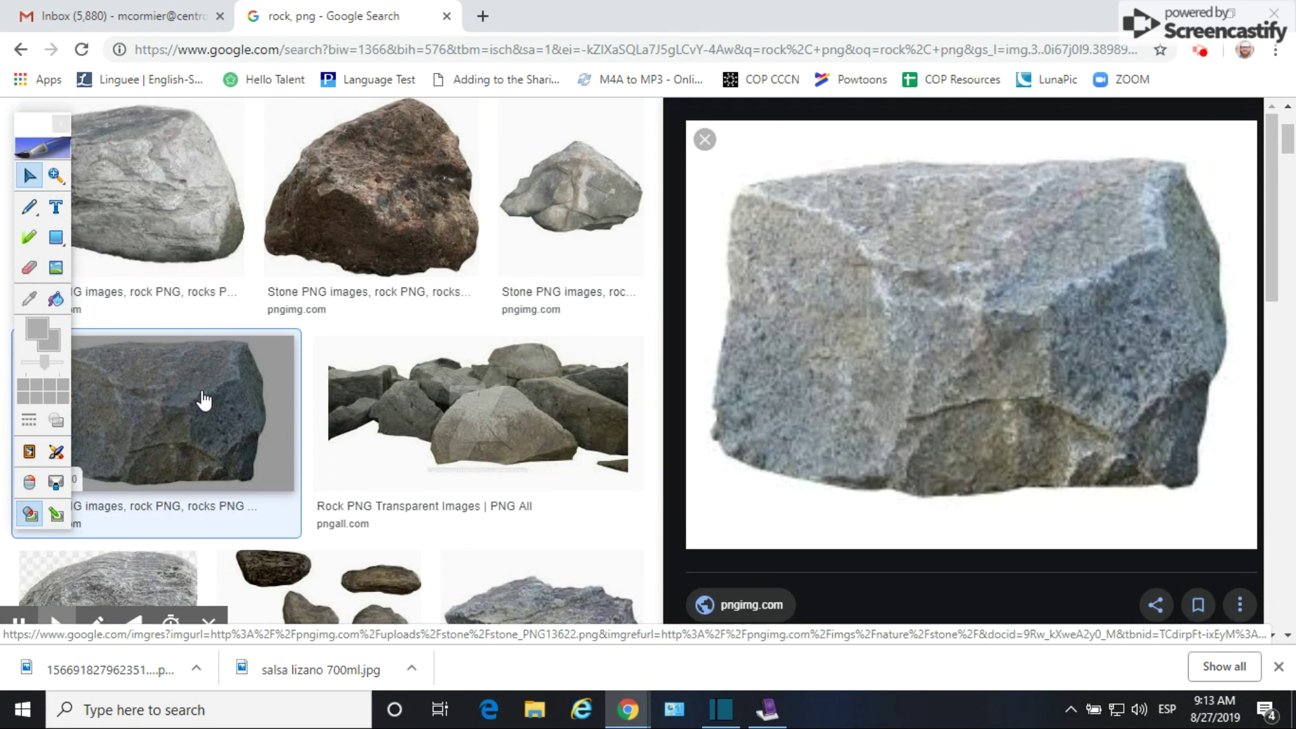
{"action": "scroll", "coordinate": [486, 442], "scroll_direction": "down", "scroll_amount": 3}
{"action": "left_click", "coordinate": [486, 442]}
{"action": "scroll", "coordinate": [540, 452], "scroll_direction": "up", "scroll_amount": 4}
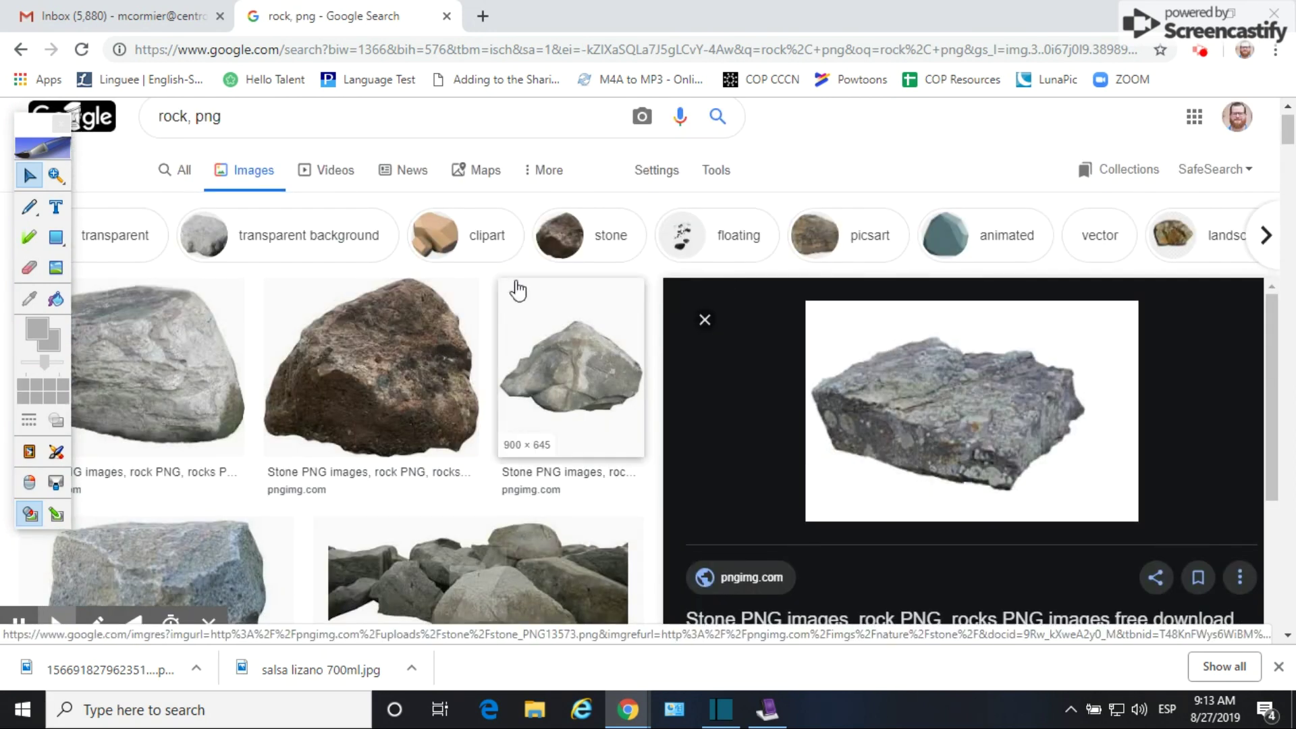
{"action": "scroll", "coordinate": [517, 290], "scroll_direction": "down", "scroll_amount": 5}
{"action": "left_click", "coordinate": [363, 465]}
{"action": "scroll", "coordinate": [364, 466], "scroll_direction": "down", "scroll_amount": 6}
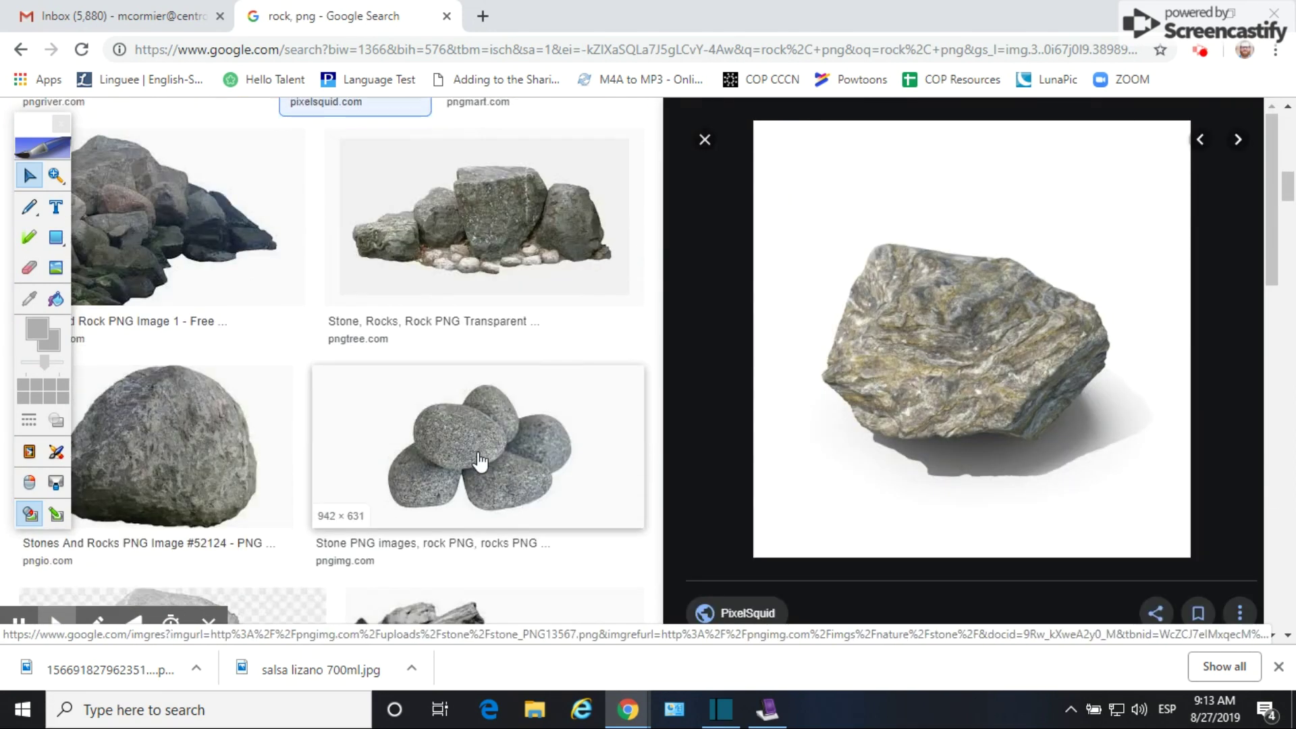
{"action": "scroll", "coordinate": [479, 462], "scroll_direction": "down", "scroll_amount": 3}
{"action": "left_click", "coordinate": [236, 280]}
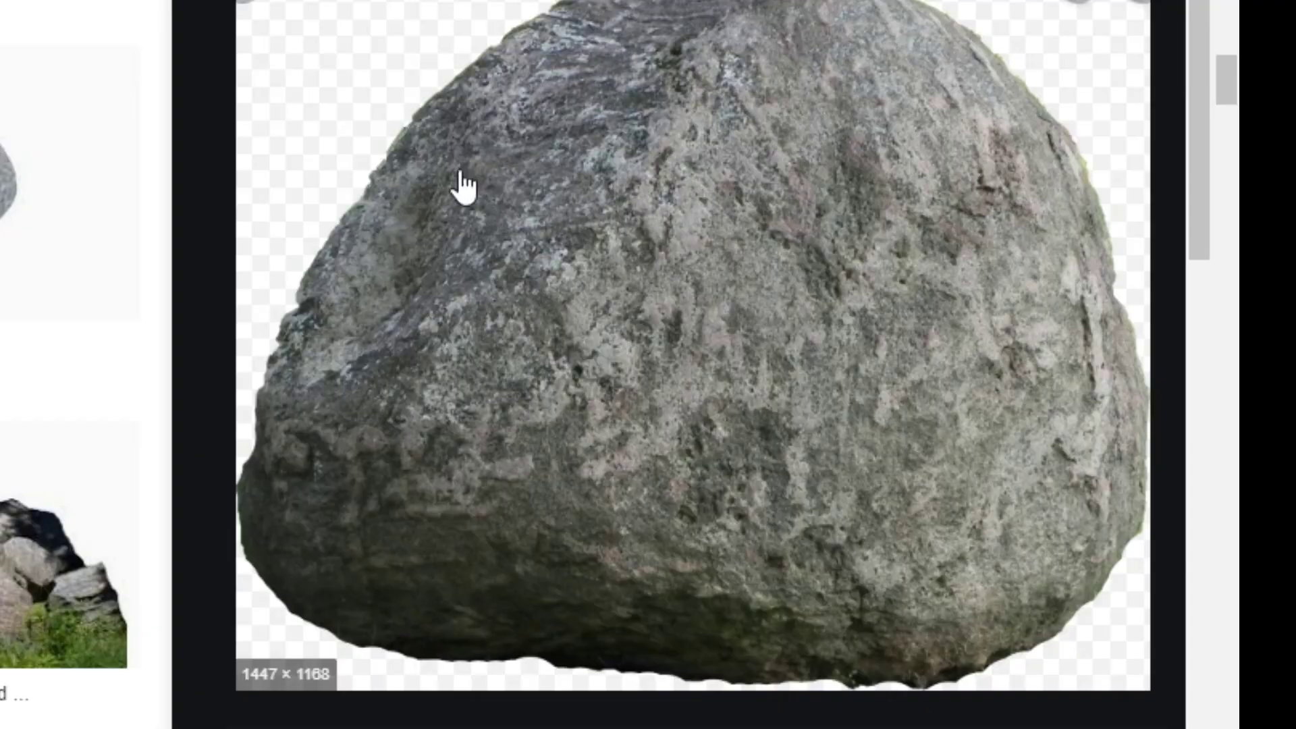
- Save the boulder PNG to the desktop as stones-and-rocks-png-image-rock-png-1447_1168
{"action": "right_click", "coordinate": [959, 263]}
{"action": "left_click", "coordinate": [818, 492]}
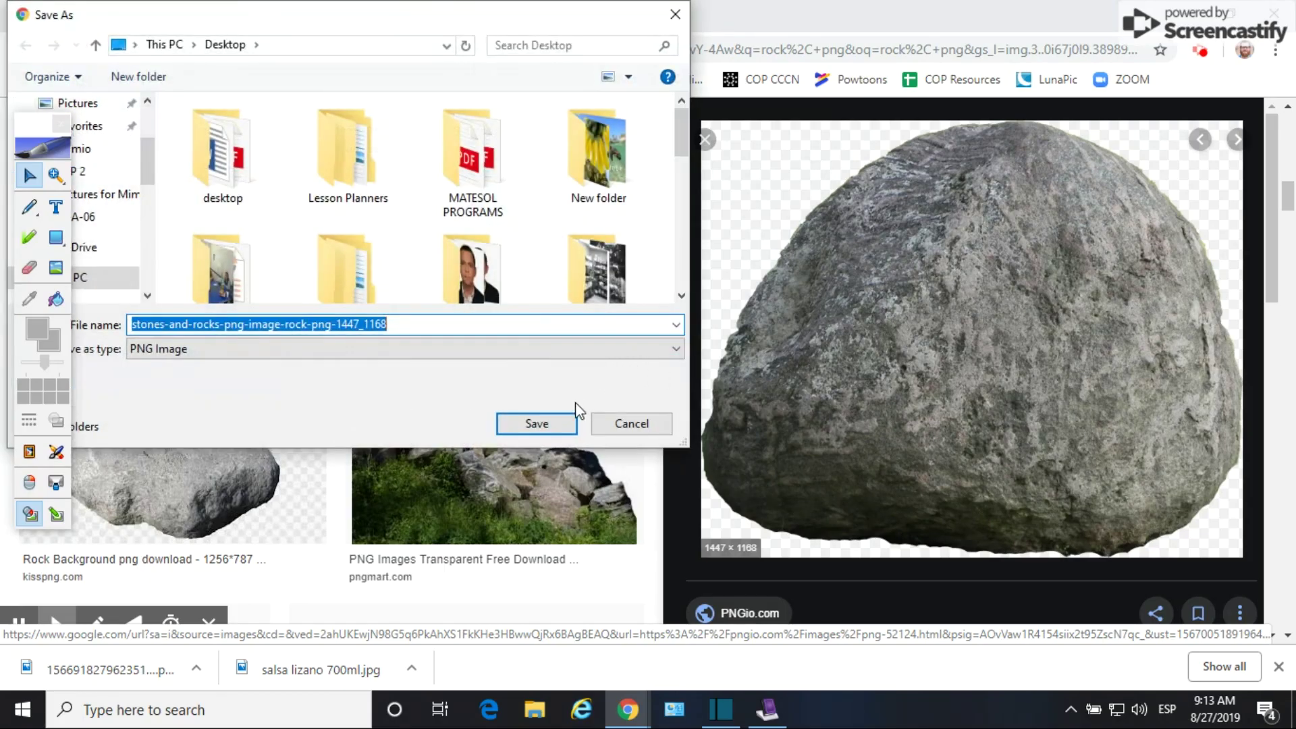
{"action": "left_click", "coordinate": [533, 415]}
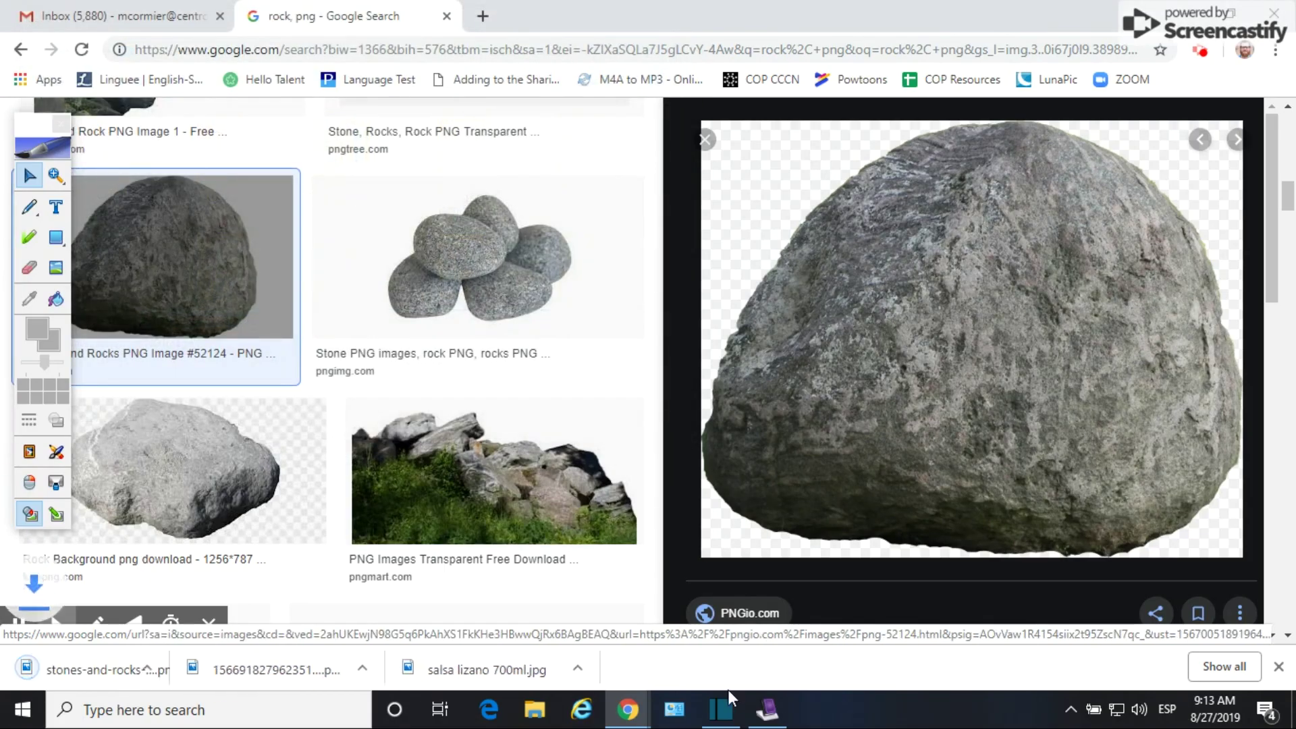
{"action": "key", "text": "alt+Tab"}
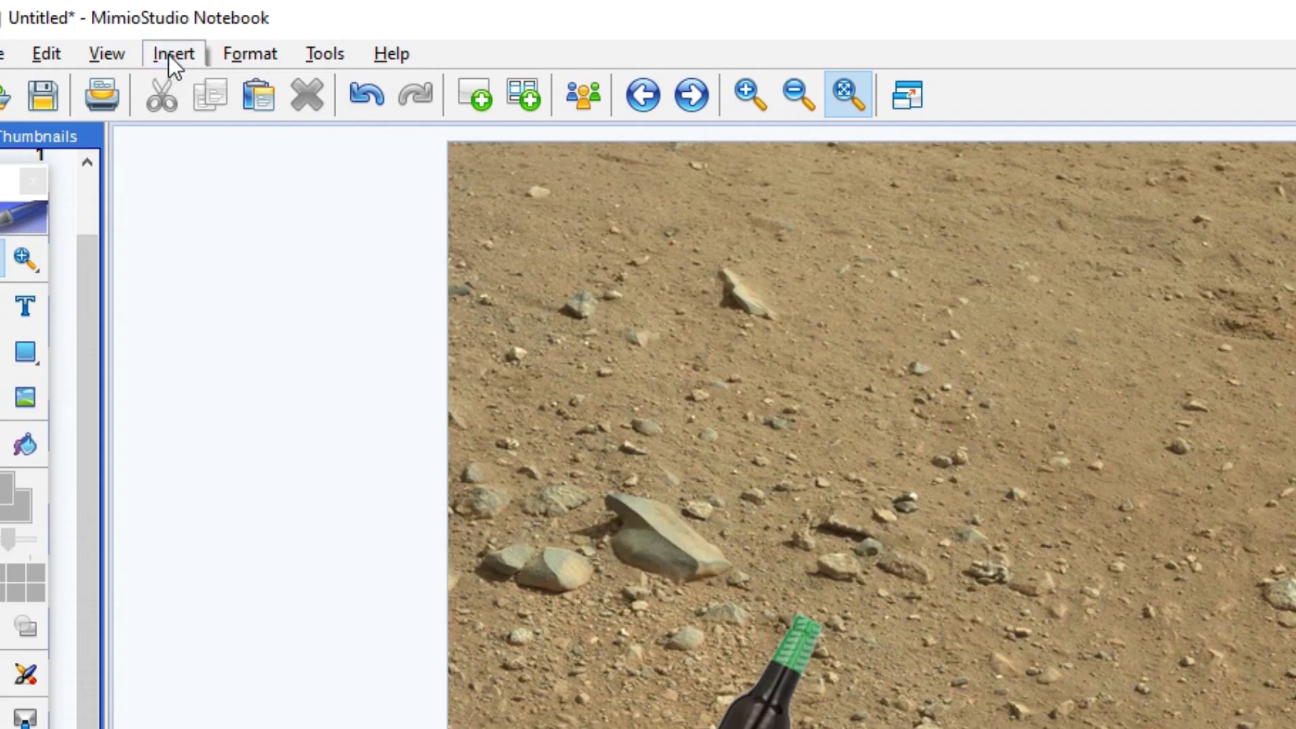
- Insert the saved stones-and-rocks PNG from file onto the dirt page
{"action": "left_click", "coordinate": [154, 38]}
{"action": "left_click", "coordinate": [196, 257]}
{"action": "scroll", "coordinate": [832, 474], "scroll_direction": "down", "scroll_amount": 12}
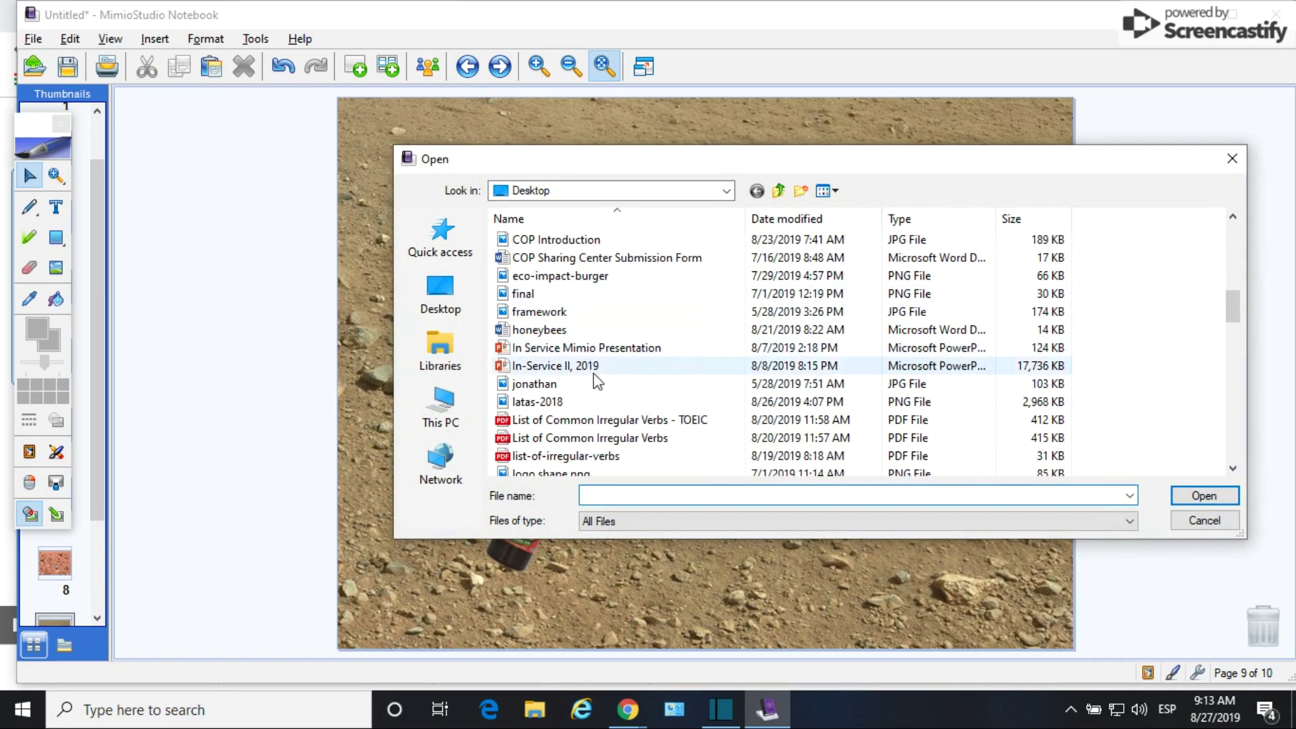
{"action": "scroll", "coordinate": [594, 391], "scroll_direction": "down", "scroll_amount": 15}
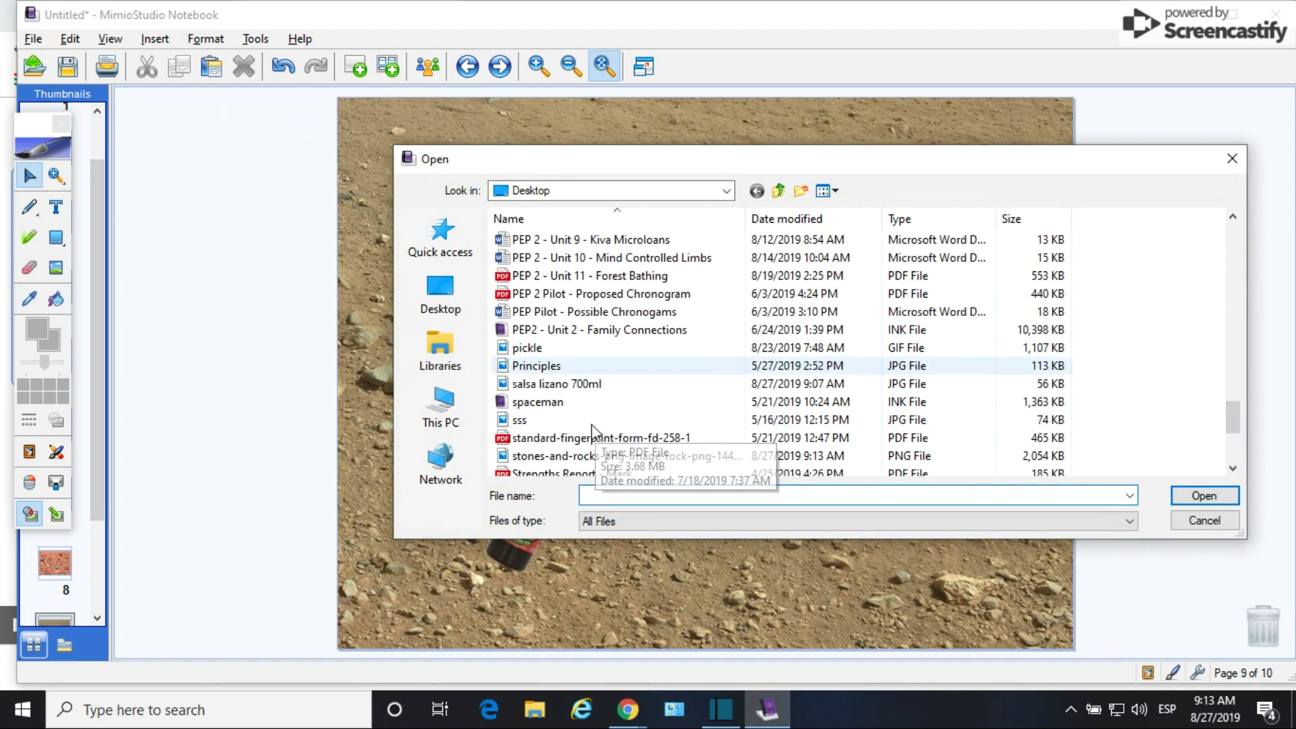
{"action": "double_click", "coordinate": [613, 456]}
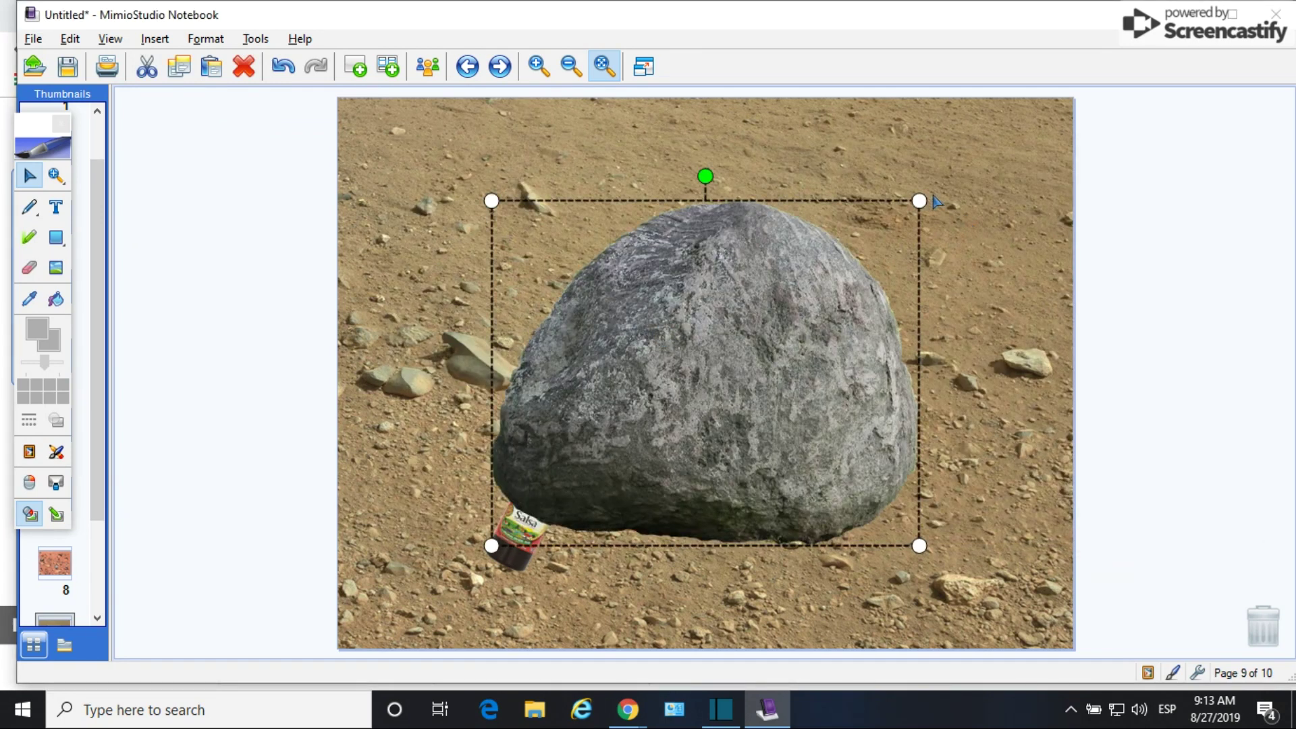
- Shrink the rock to sit at the bottle's base and nudge the bottle slightly left
{"action": "left_click_drag", "start_coordinate": [919, 201], "coordinate": [541, 557]}
{"action": "left_click", "coordinate": [252, 463]}
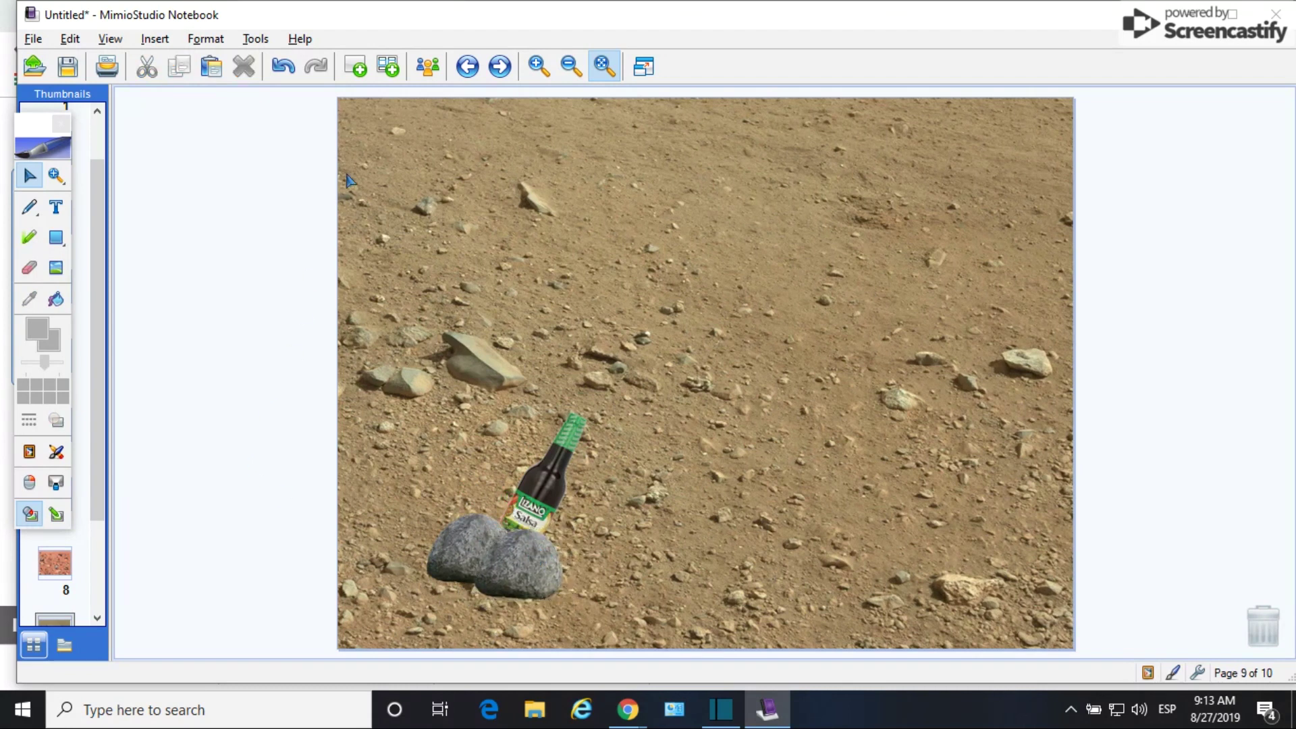
{"action": "mouse_move", "coordinate": [563, 454]}
{"action": "left_mouse_down"}
{"action": "mouse_move", "coordinate": [507, 451]}
{"action": "mouse_move", "coordinate": [551, 457]}
{"action": "left_mouse_up"}
- Deselect the salsa bottle by clicking an empty spot on the page
{"action": "left_click", "coordinate": [547, 569]}
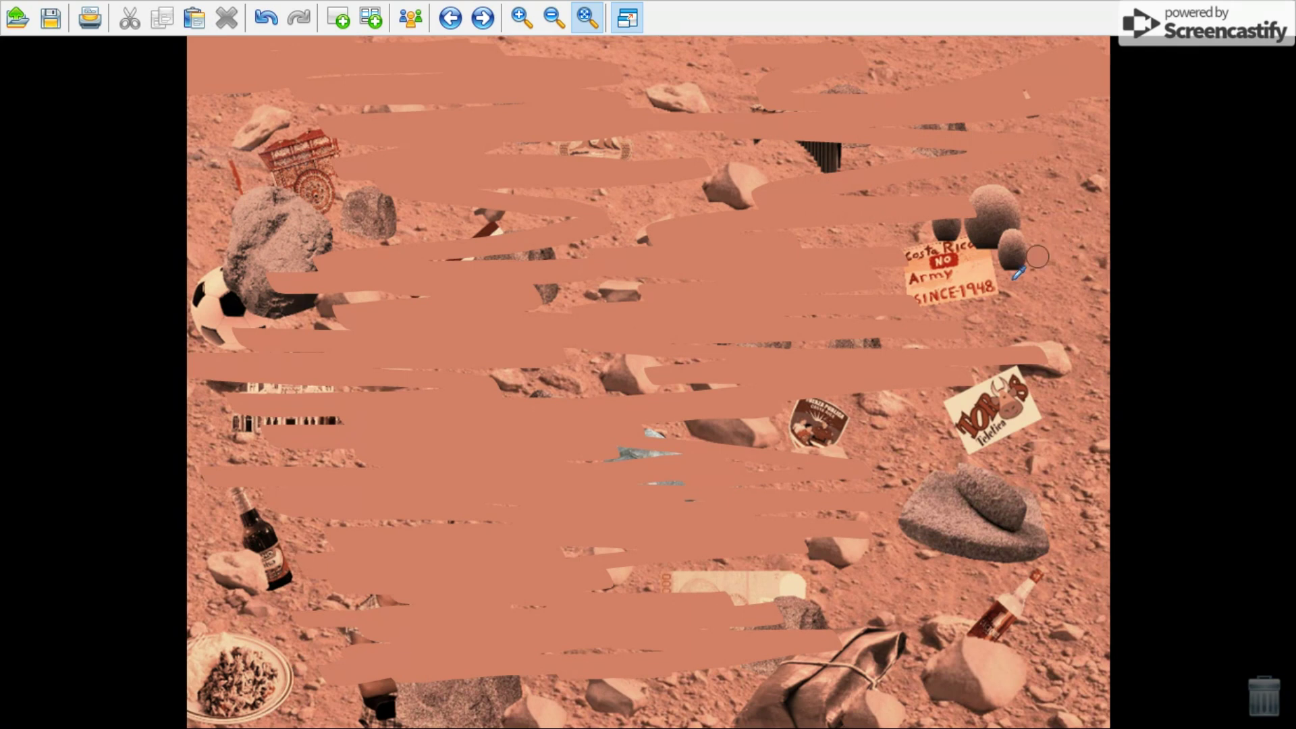
- Paint sampled salmon ink over the top and buried objects, then add a lighter peach layer
{"action": "left_click", "coordinate": [1024, 295]}
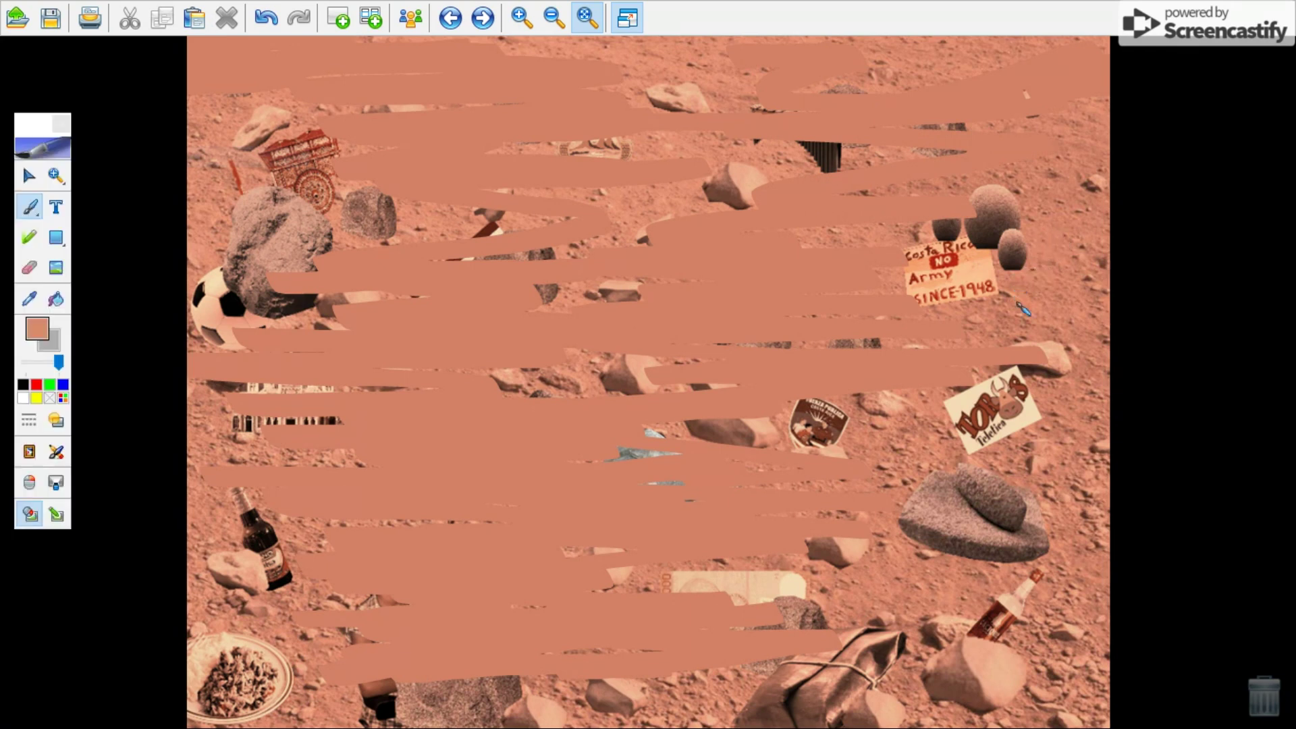
{"action": "left_click_drag", "start_coordinate": [570, 140], "coordinate": [612, 81]}
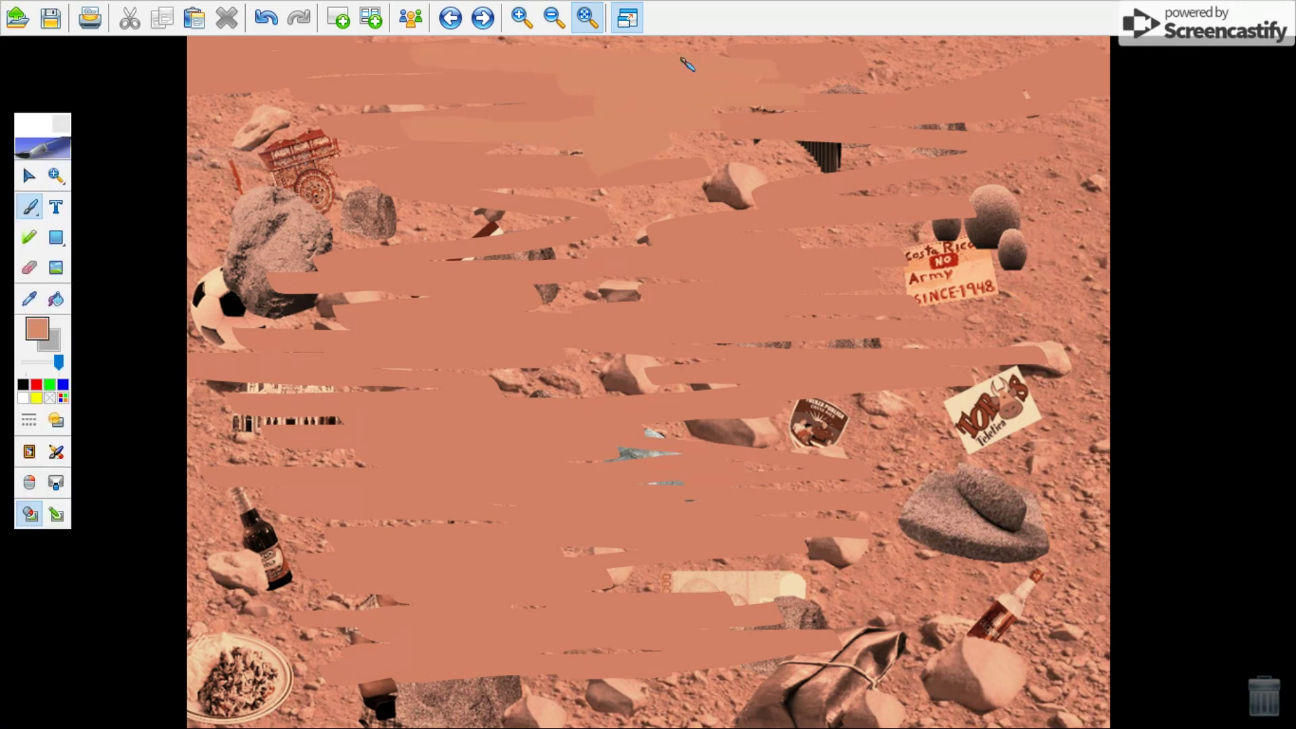
{"action": "mouse_move", "coordinate": [812, 80]}
{"action": "left_mouse_down"}
{"action": "mouse_move", "coordinate": [223, 270]}
{"action": "mouse_move", "coordinate": [203, 560]}
{"action": "mouse_move", "coordinate": [1067, 608]}
{"action": "mouse_move", "coordinate": [1012, 216]}
{"action": "left_mouse_up"}
{"action": "left_click", "coordinate": [56, 299]}
{"action": "left_click", "coordinate": [999, 638]}
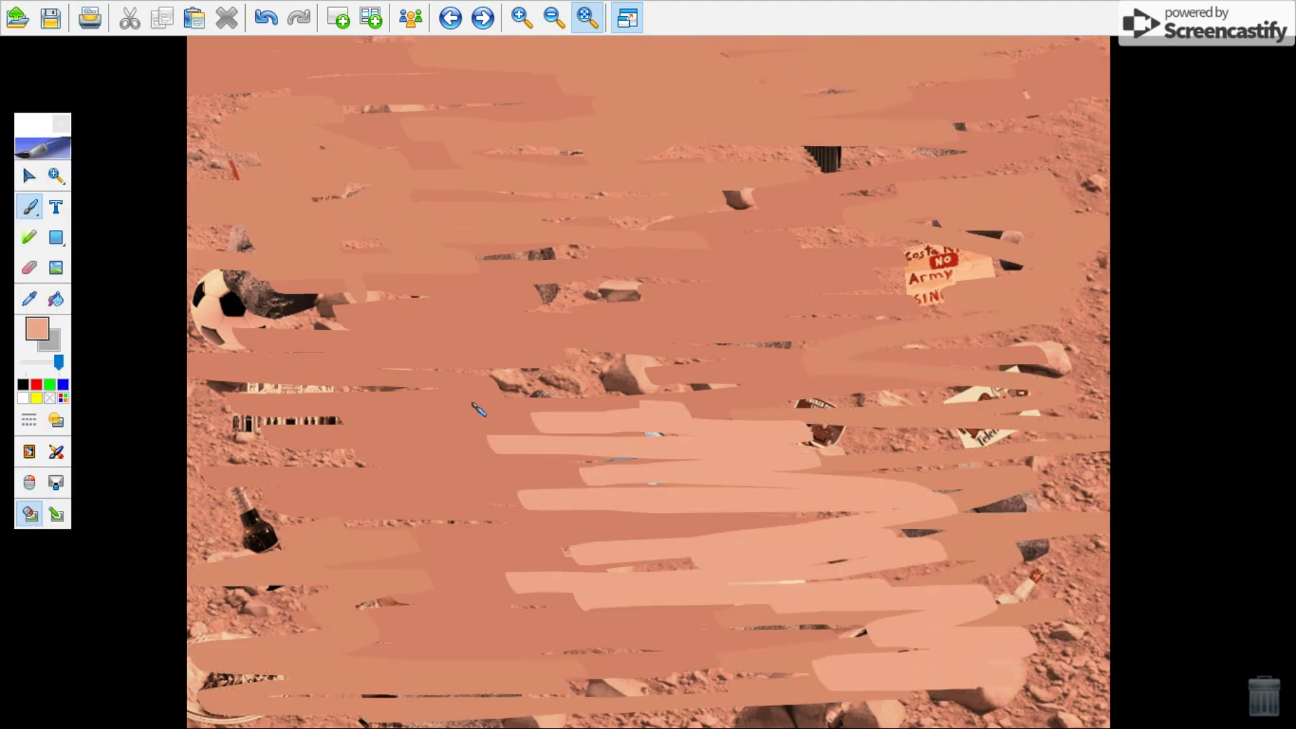